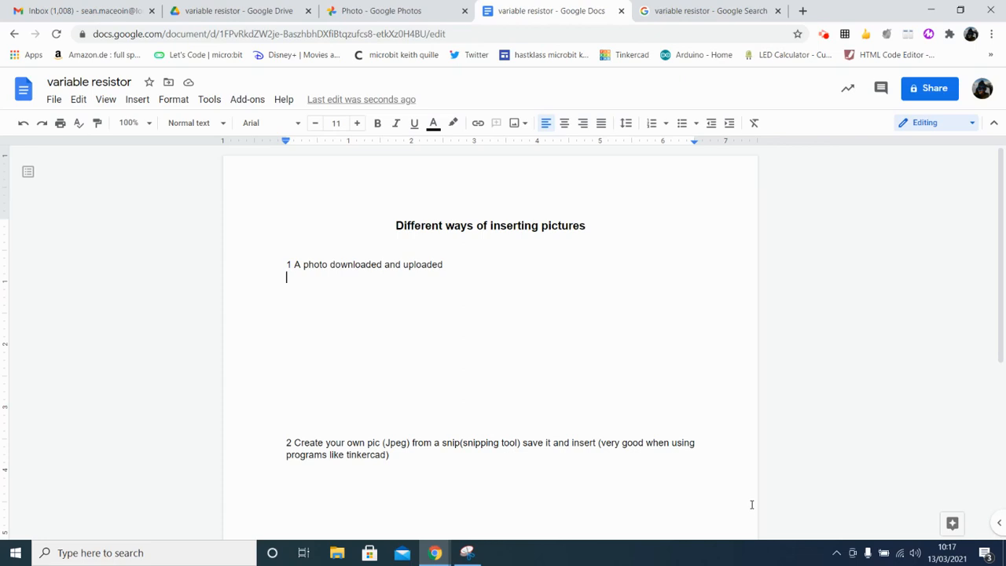
# Step: Review the numbered picture-insertion headings and place the text cursor on a blank line under "1 A photo downloaded and uploaded"
pyautogui.scroll(-4, 349, 365)
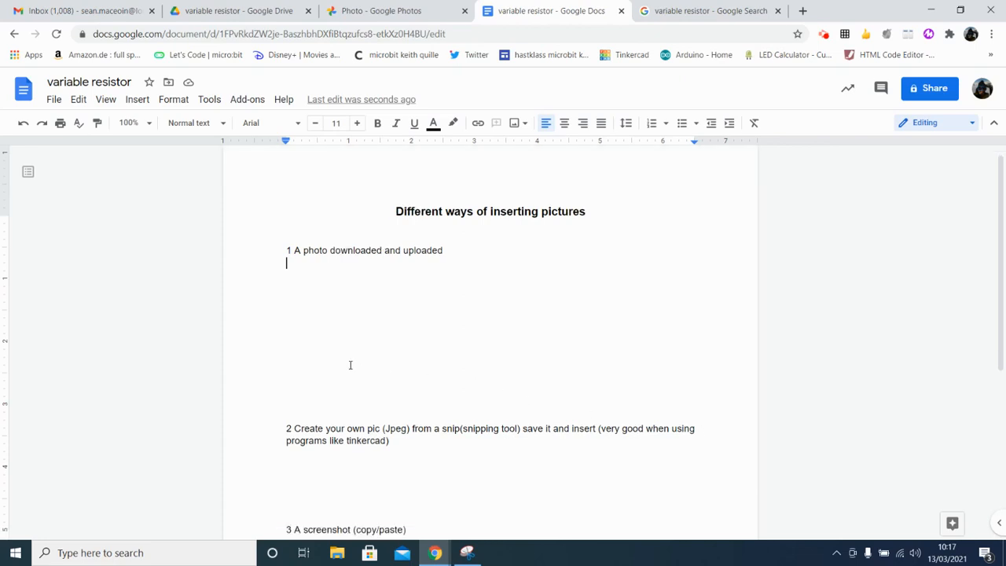
pyautogui.scroll(4, 350, 364)
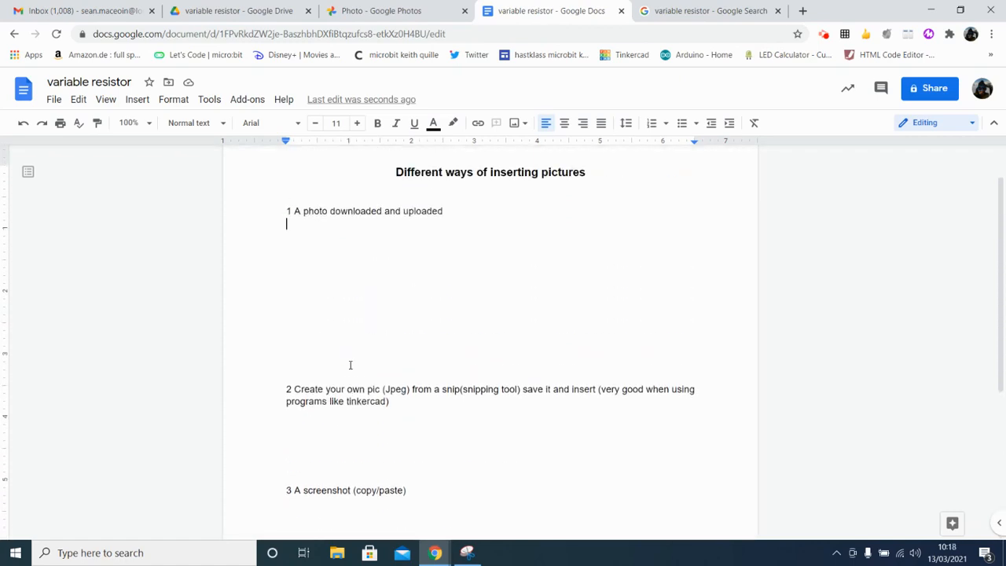
pyautogui.scroll(-4, 351, 365)
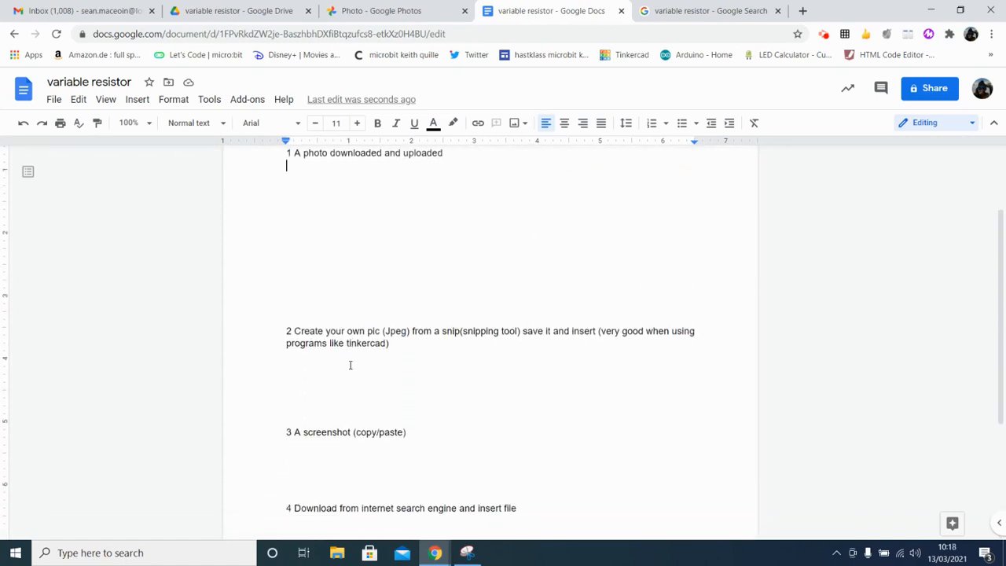
pyautogui.scroll(1, 351, 364)
pyautogui.scroll(4, 350, 364)
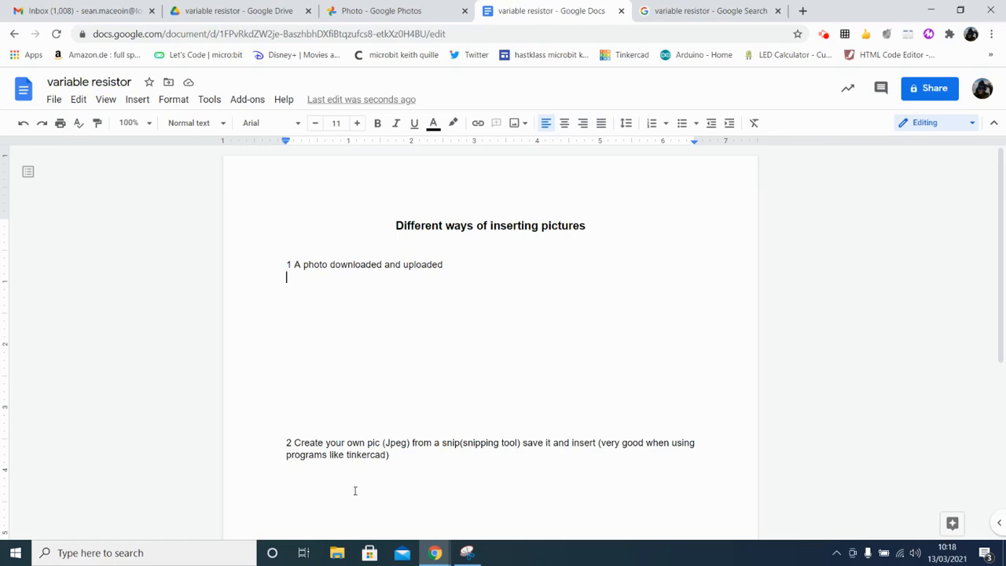
pyautogui.click(387, 382)
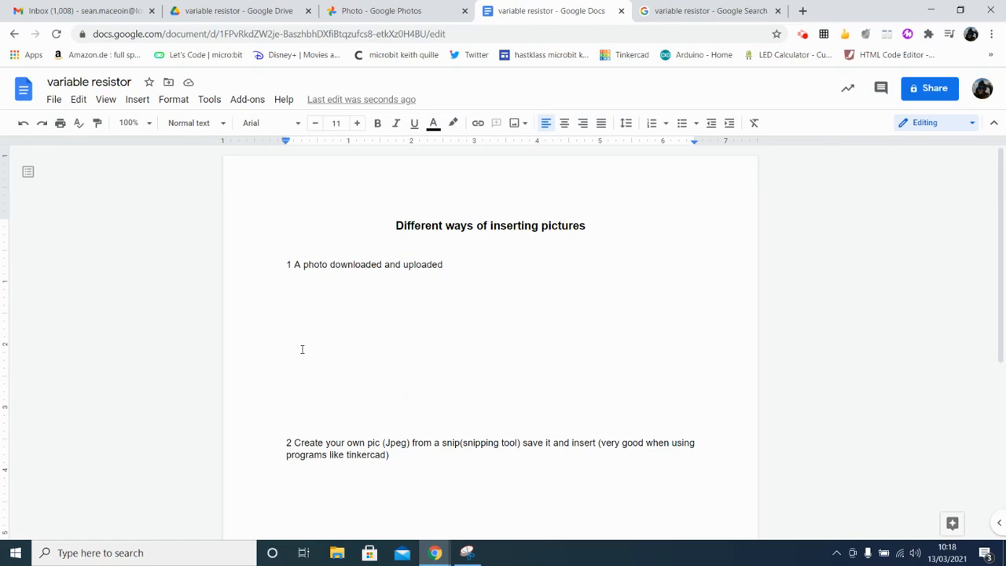
pyautogui.click(293, 313)
pyautogui.click(284, 286)
# Step: Switch to Google Photos and download the variable resistor photo to the Desktop as a JPEG named "var resistor"
pyautogui.click(417, 11)
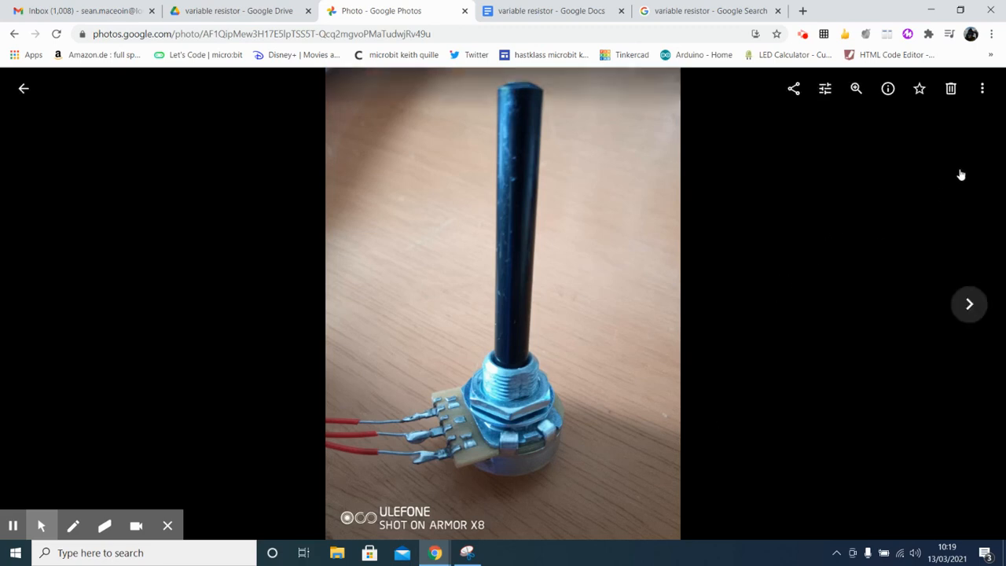
pyautogui.click(982, 89)
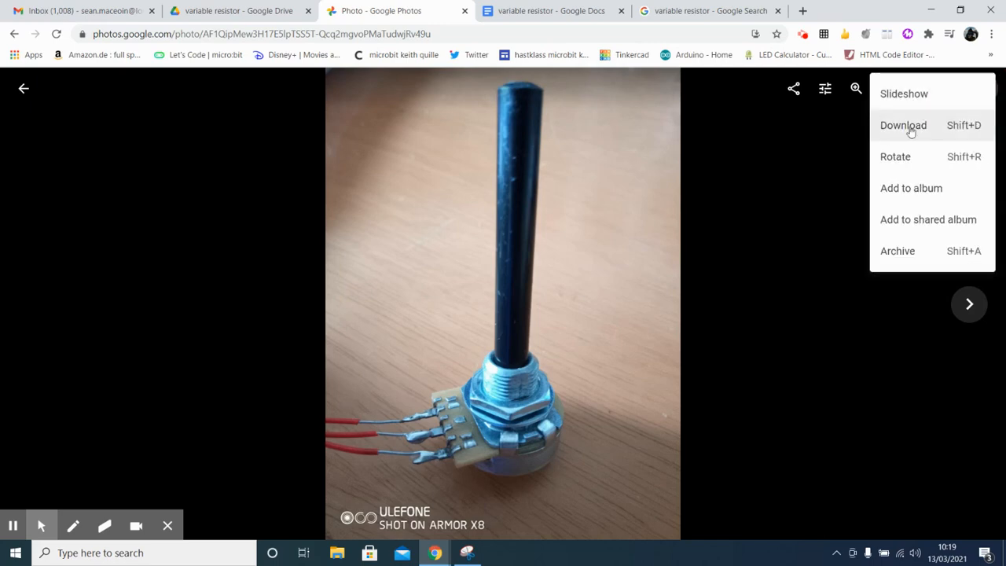
pyautogui.click(910, 132)
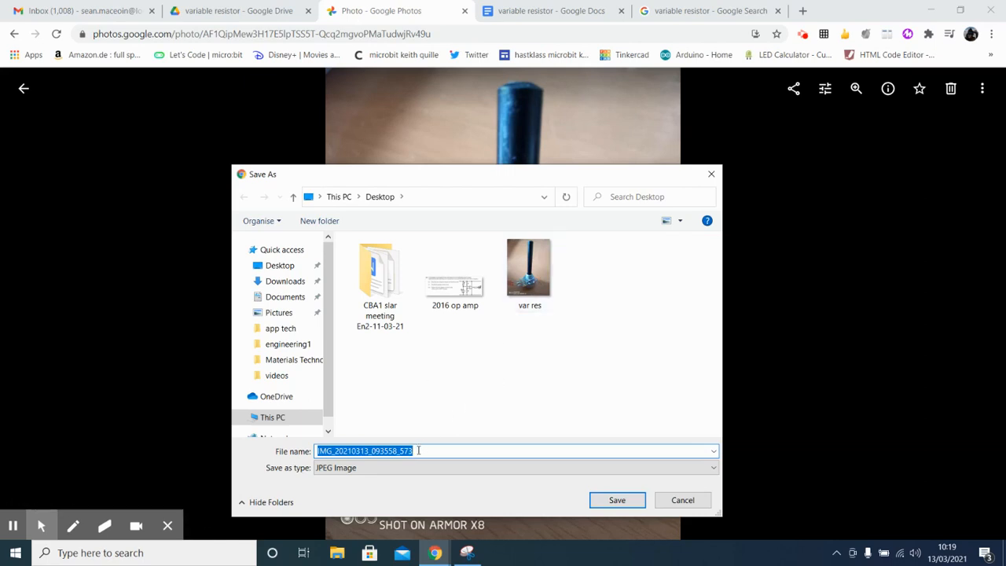
pyautogui.write('var re')
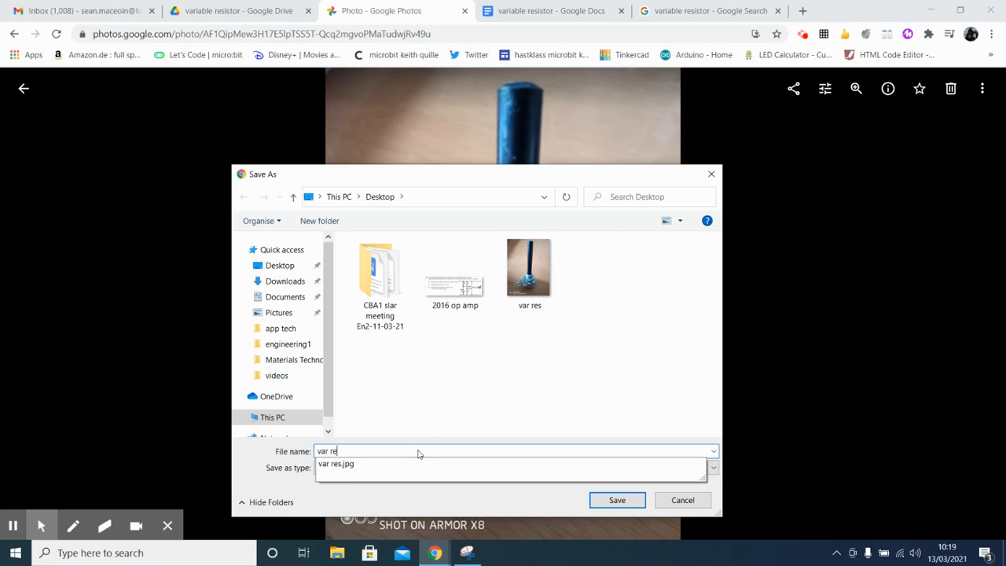
pyautogui.write('sistor')
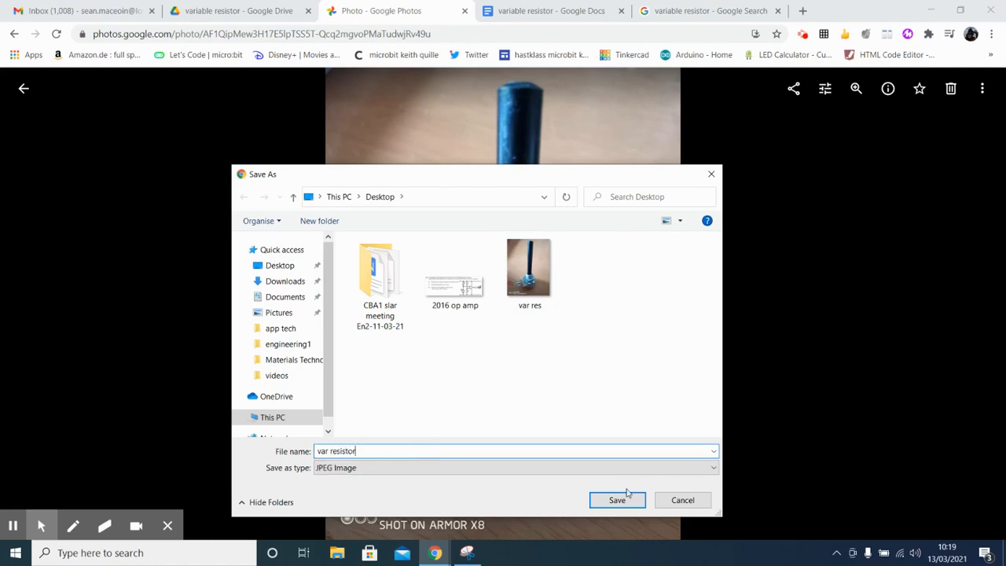
pyautogui.click(616, 500)
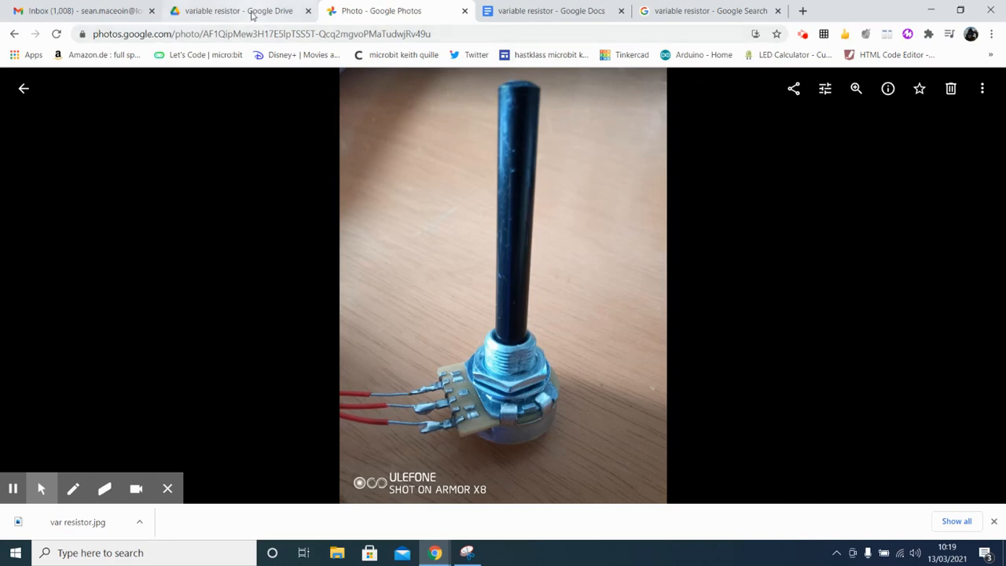
# Step: Switch to Google Drive, upload the downloaded var resistor.jpg into the "variable resistor" folder, and dismiss the upload notice
pyautogui.click(251, 16)
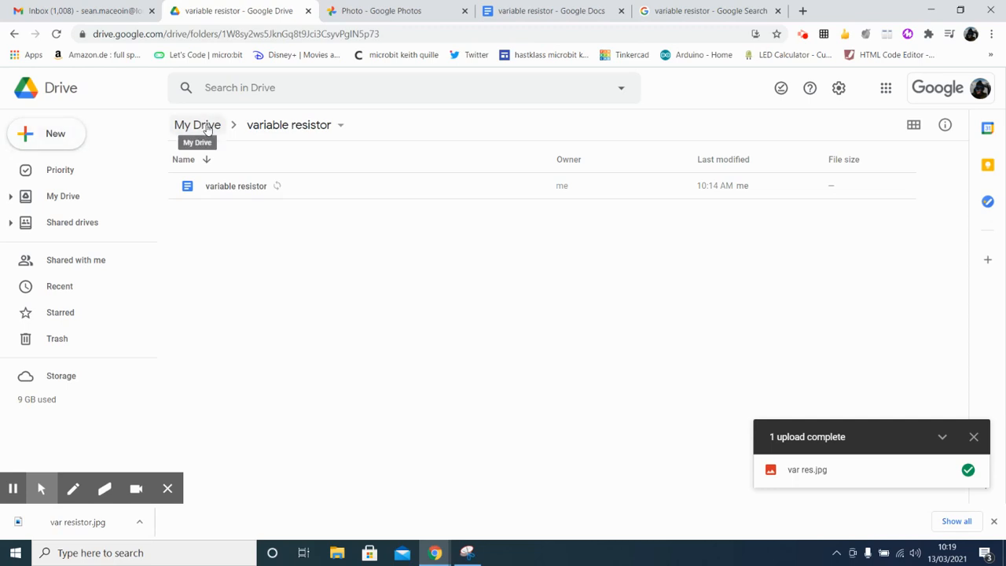
pyautogui.click(207, 130)
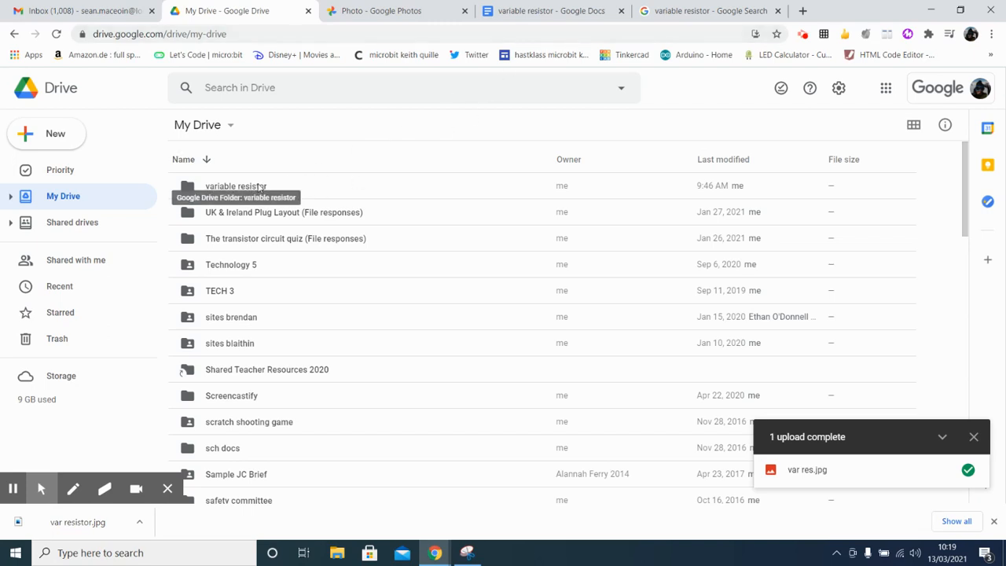
pyautogui.doubleClick(238, 188)
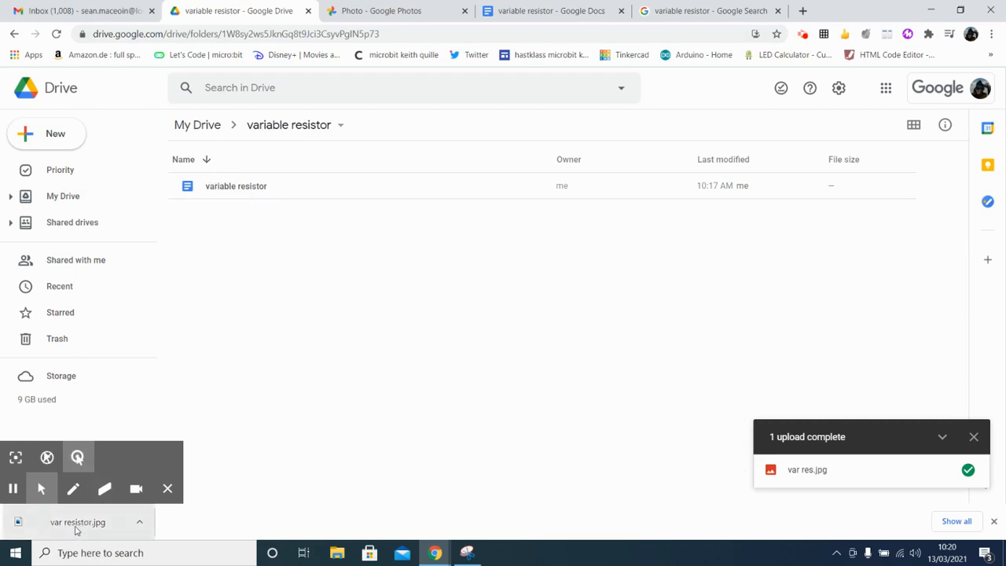
pyautogui.moveTo(79, 534); pyautogui.dragTo(343, 328)
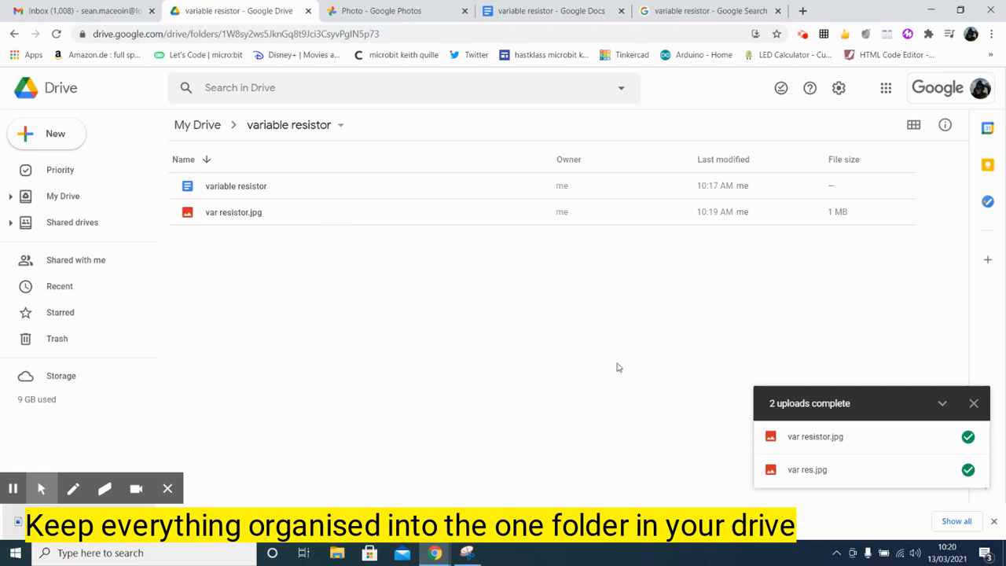
pyautogui.moveTo(816, 445)
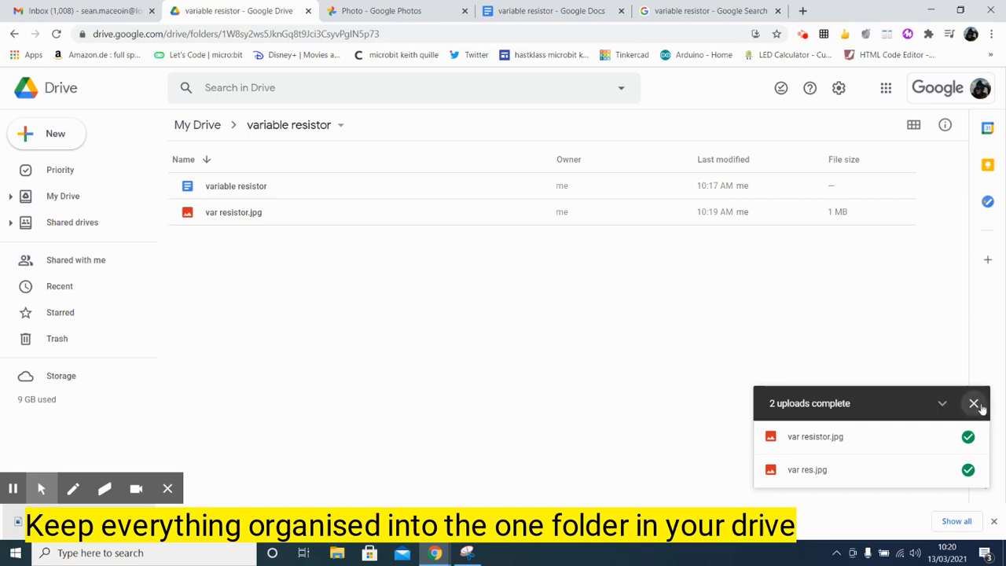
pyautogui.click(974, 404)
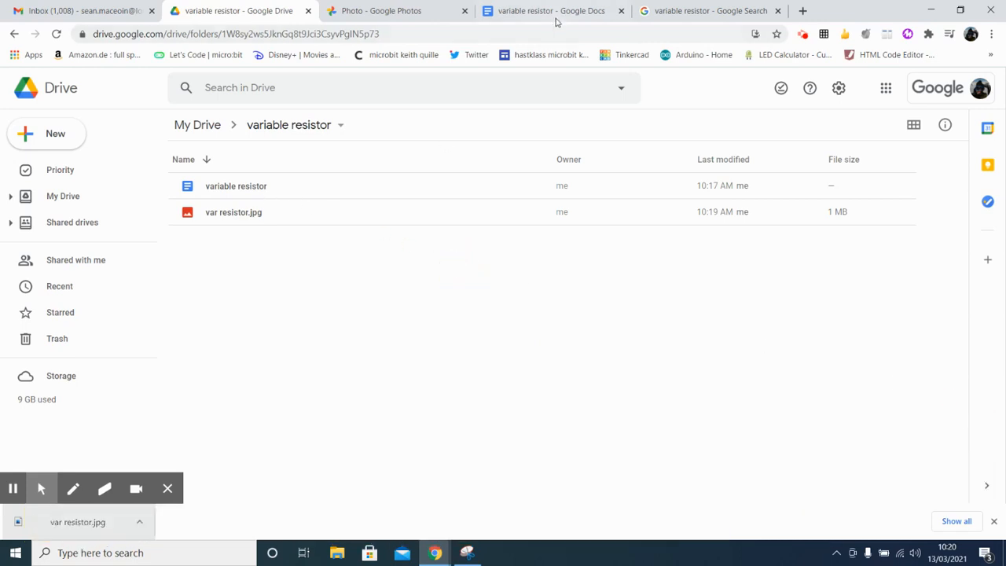
# Step: Return to the Google Docs document and insert var resistor.jpg from Drive under the first heading
pyautogui.click(550, 11)
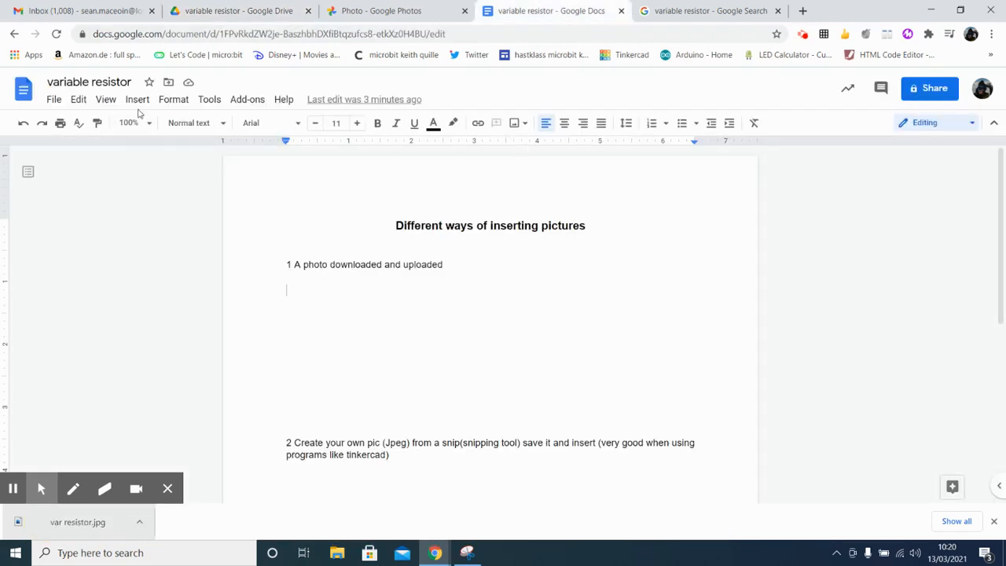
pyautogui.click(137, 101)
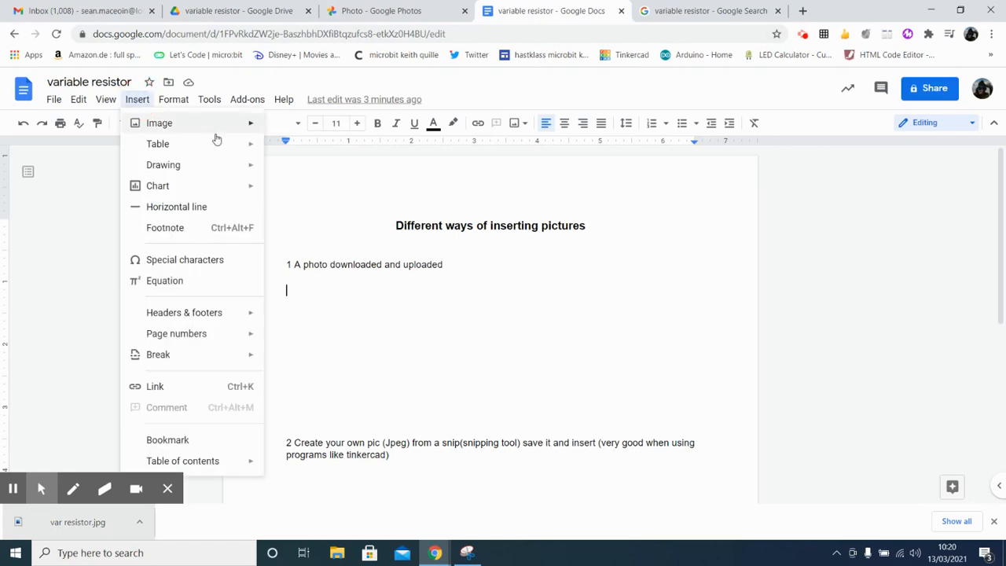
pyautogui.moveTo(226, 124)
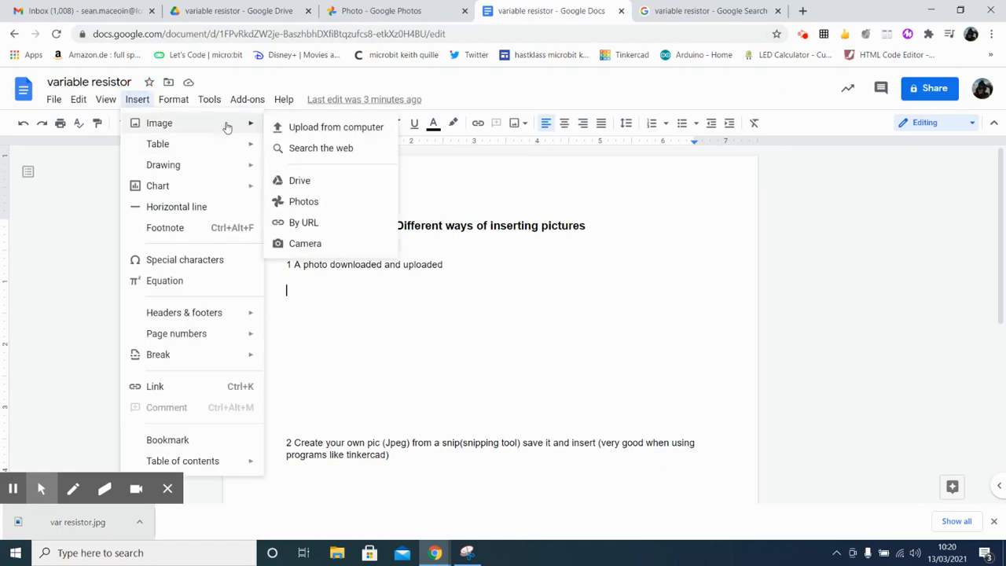
pyautogui.click(328, 181)
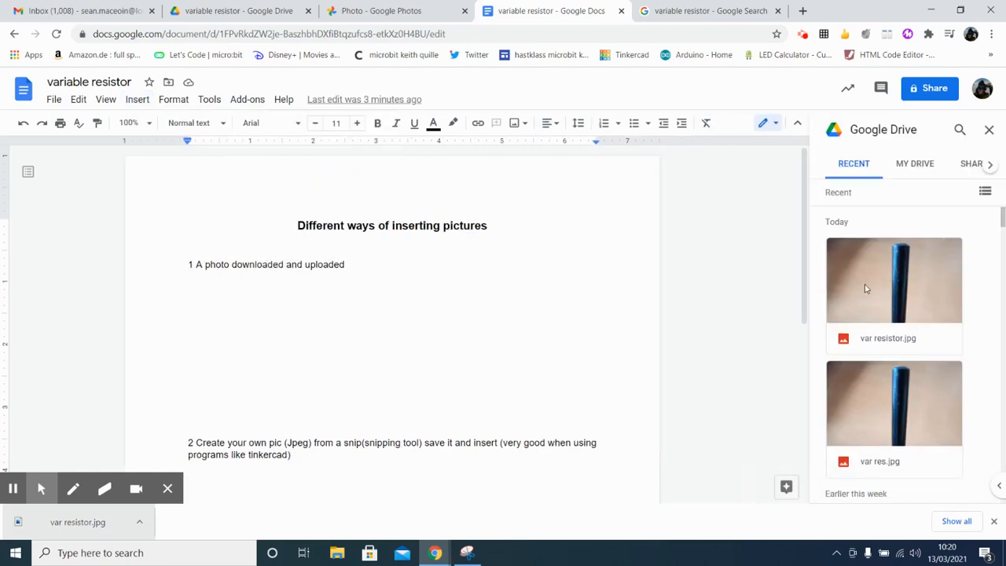
pyautogui.click(914, 167)
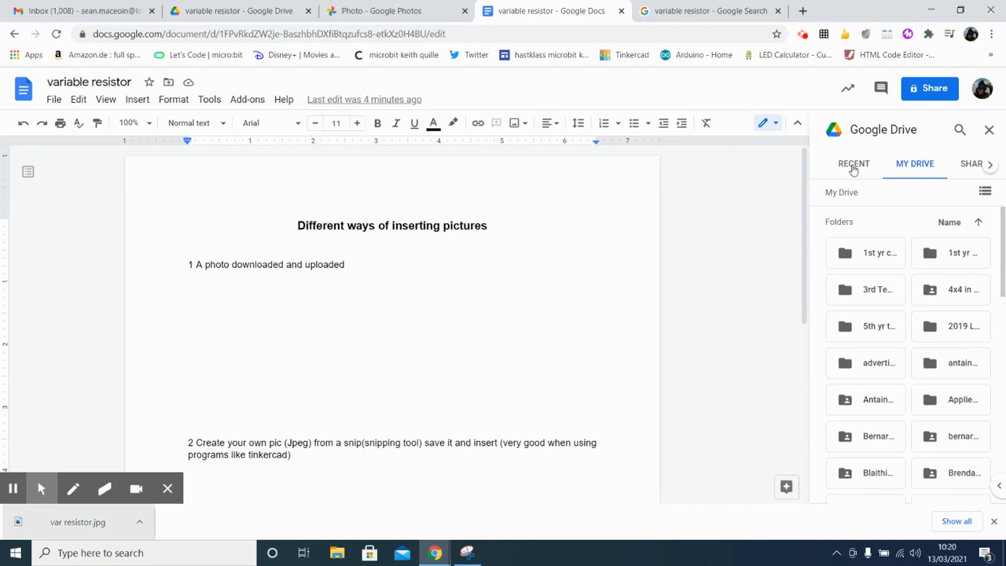
pyautogui.click(854, 167)
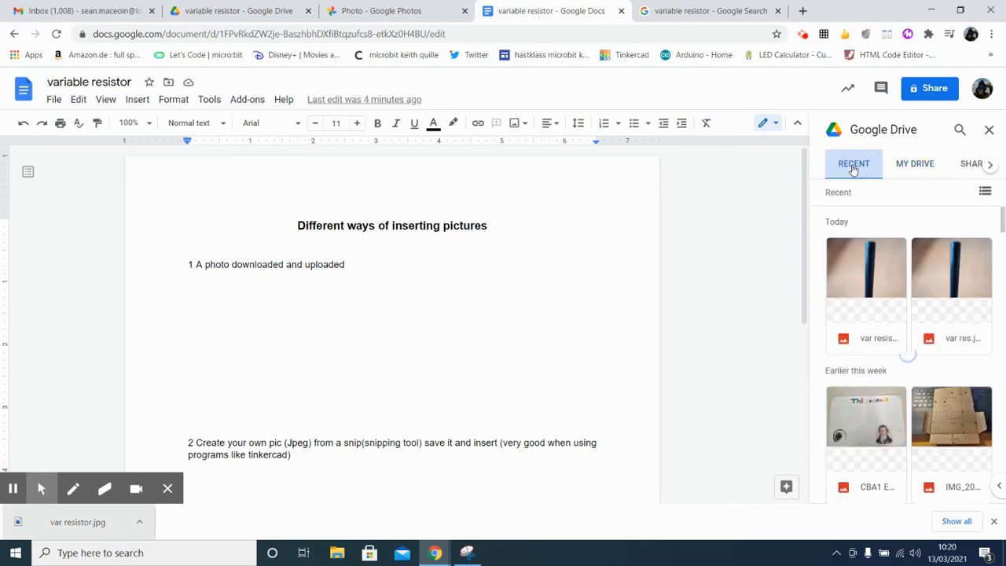
pyautogui.click(876, 291)
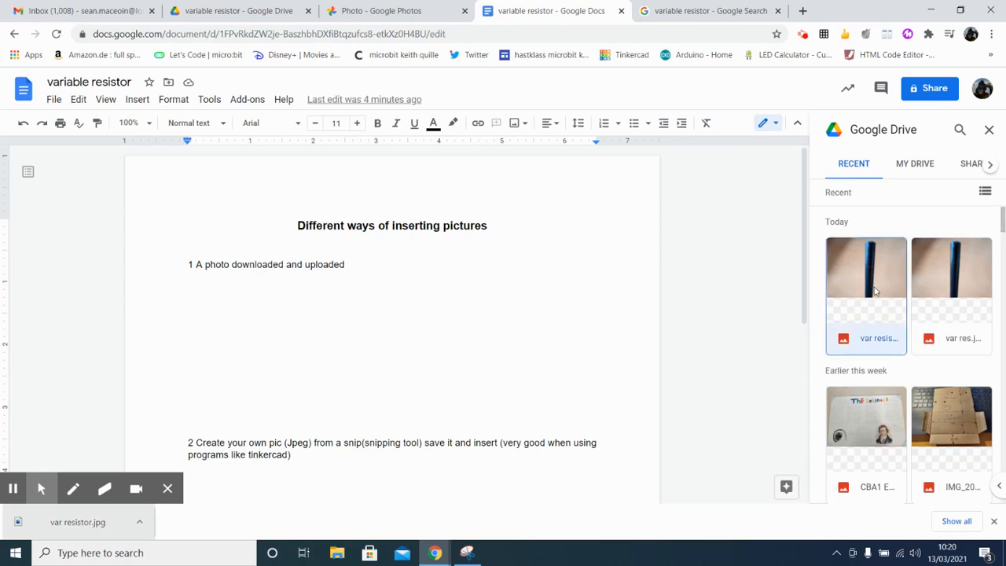
pyautogui.click(972, 489)
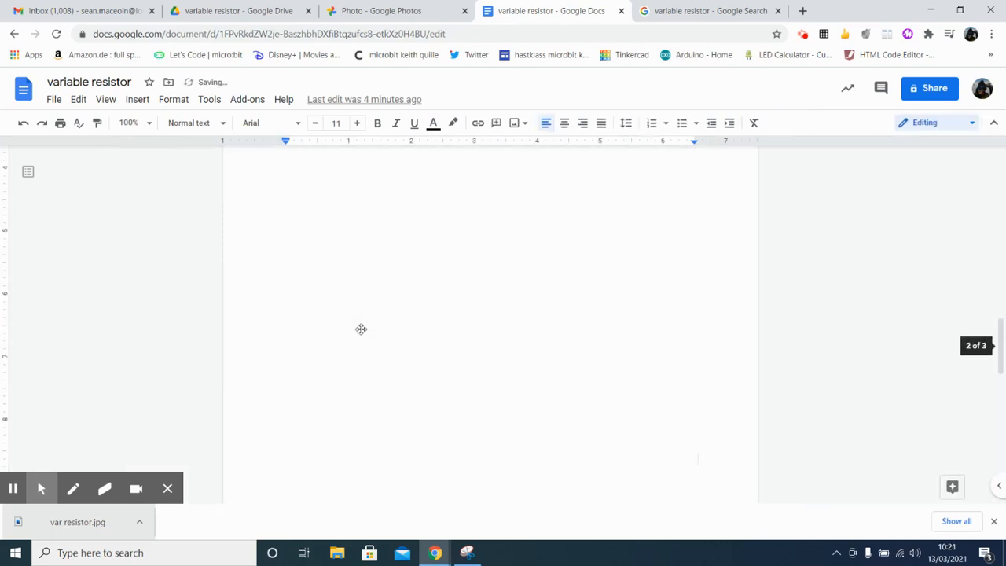
# Step: Shrink the inserted resistor photo proportionally to about a quarter of the text width
pyautogui.click(491, 337)
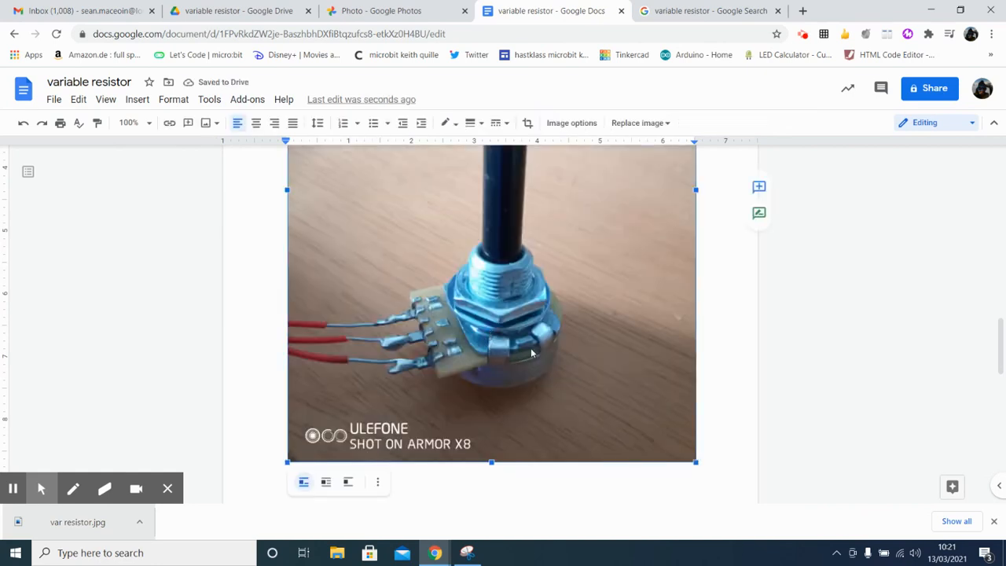
pyautogui.moveTo(693, 461); pyautogui.dragTo(455, 192)
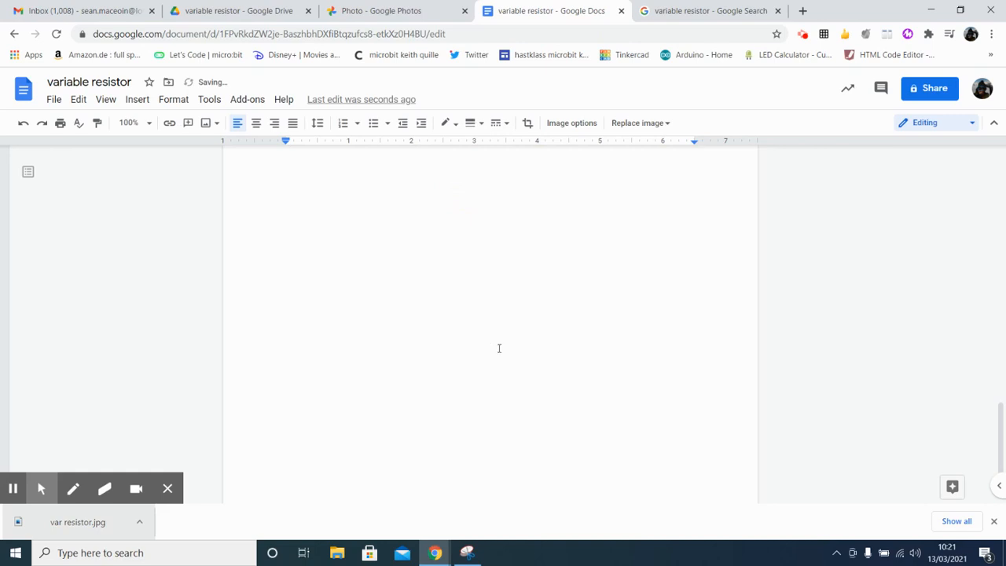
pyautogui.scroll(7, 500, 349)
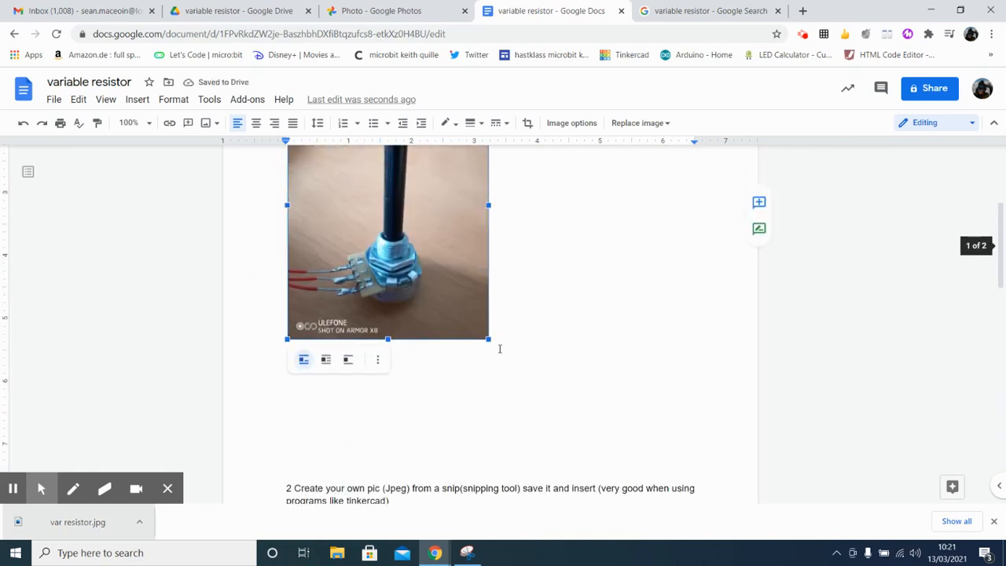
pyautogui.scroll(3, 499, 348)
pyautogui.scroll(-1, 499, 349)
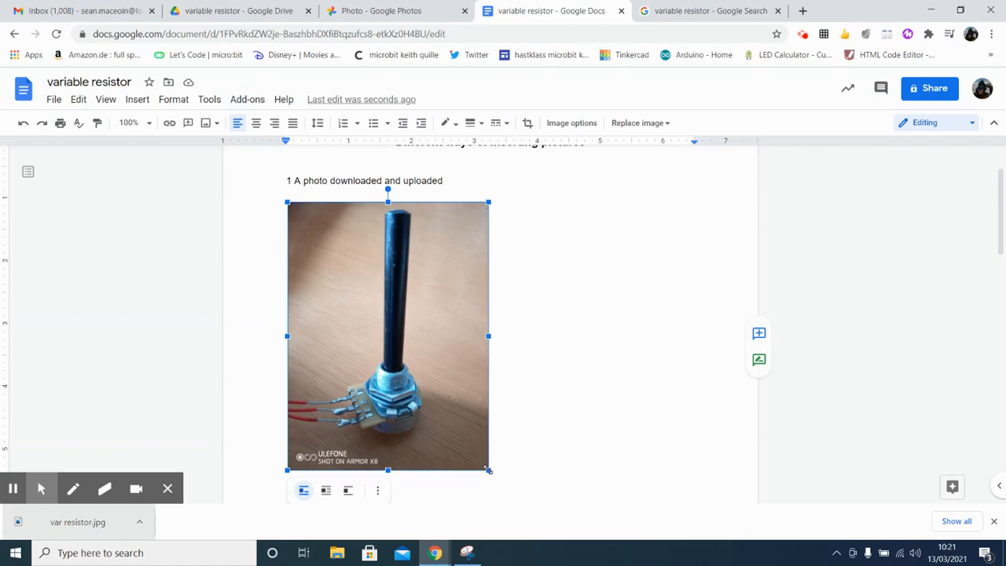
pyautogui.moveTo(488, 469); pyautogui.dragTo(419, 345)
pyautogui.moveTo(393, 334); pyautogui.dragTo(393, 335)
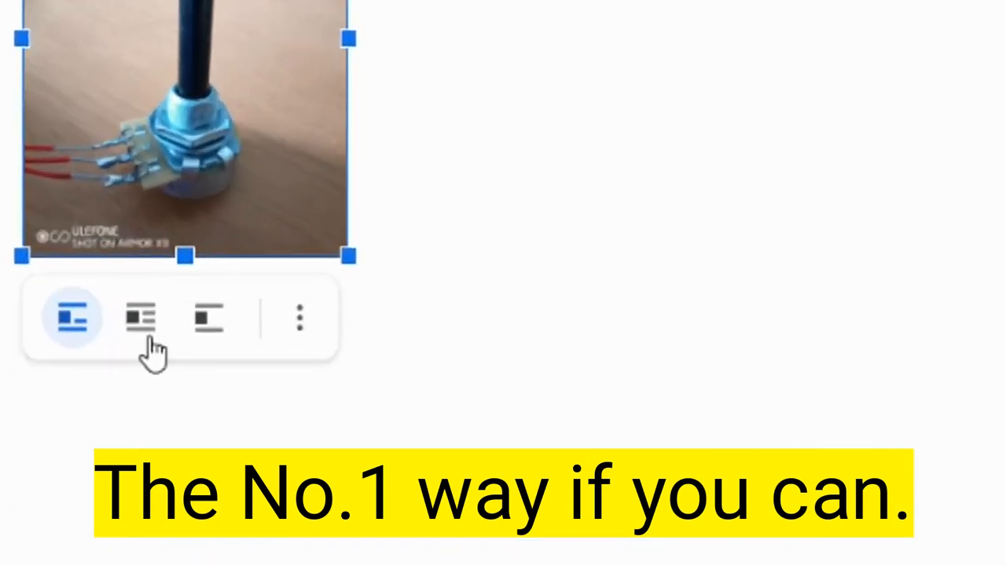
# Step: Set the resistor photo to wrap text, nudge it into place under the first heading, and put the text cursor beside it
pyautogui.click(146, 334)
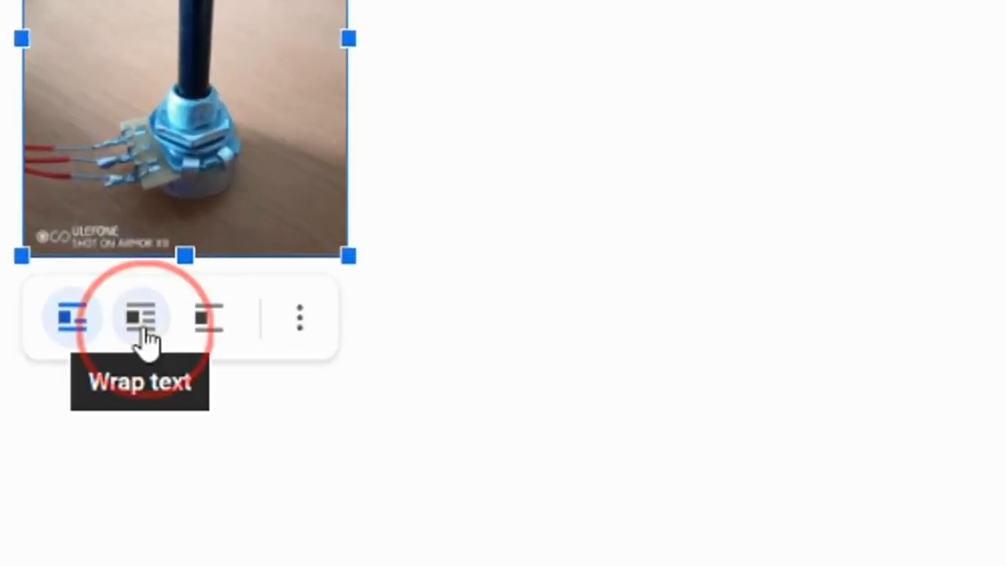
pyautogui.click(456, 40)
pyautogui.click(168, 152)
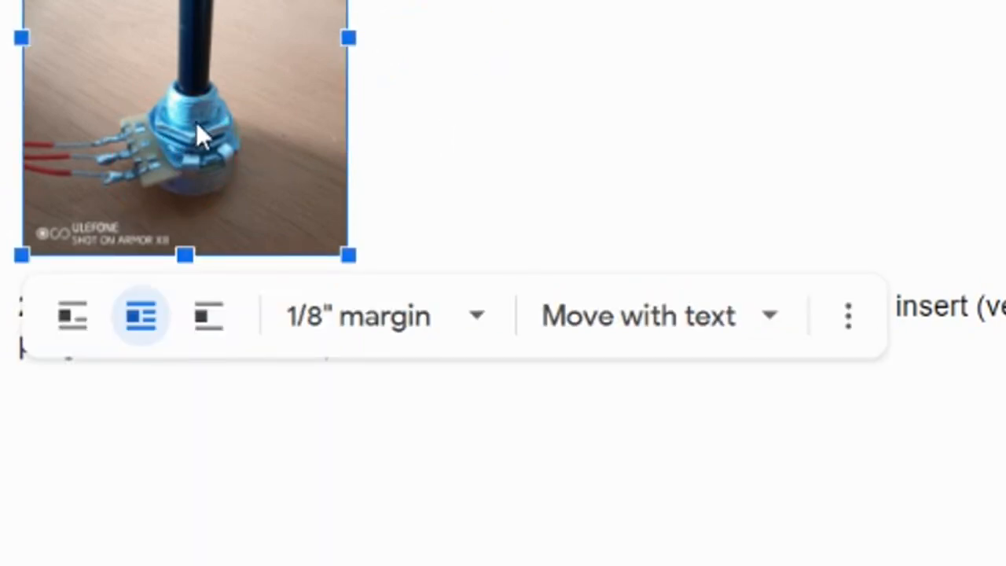
pyautogui.moveTo(375, 292)
pyautogui.mouseDown()
pyautogui.moveTo(503, 291)
pyautogui.moveTo(353, 292)
pyautogui.moveTo(378, 302)
pyautogui.mouseUp()
pyautogui.click(618, 305)
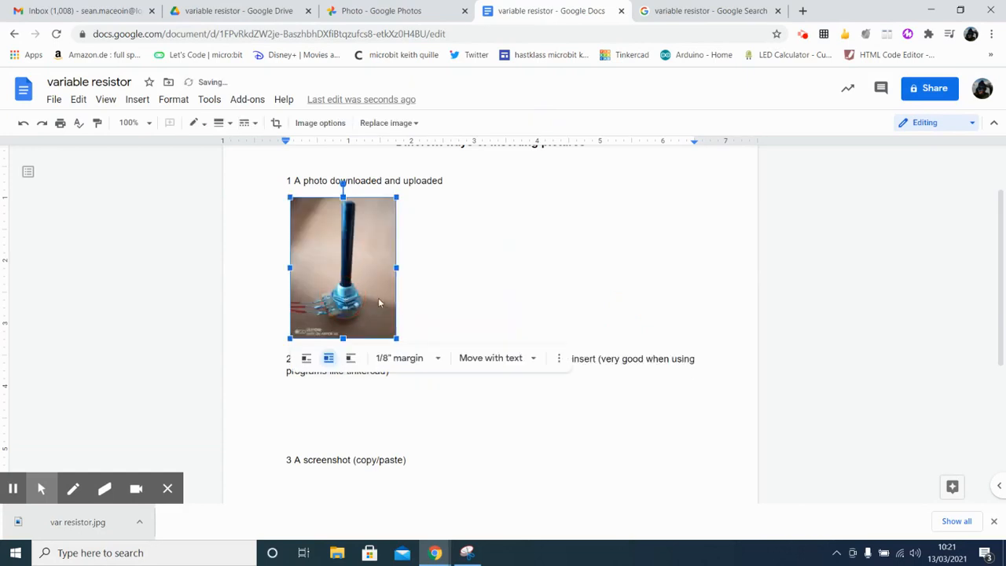
pyautogui.click(426, 311)
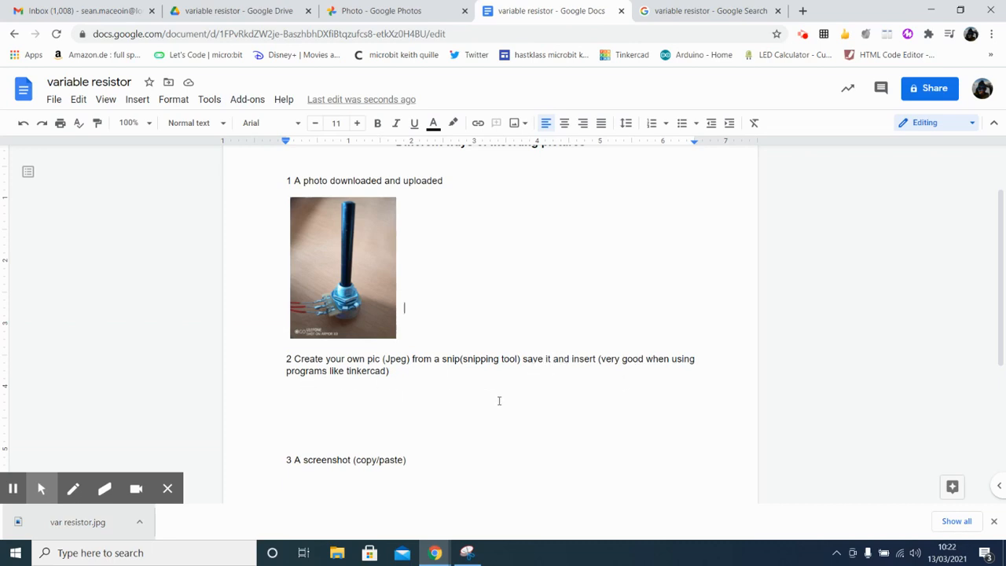
# Step: Add a blank line directly below the second heading about creating a picture with the snipping tool
pyautogui.click(400, 371)
pyautogui.press('Return')
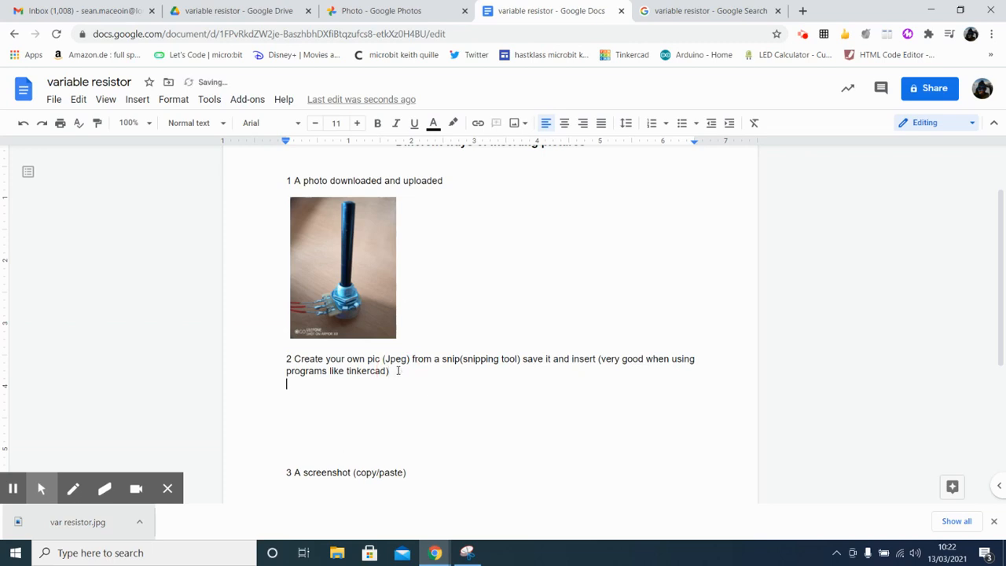
# Step: Add another blank line under the second heading, and open the Snipping Tool over the variable resistor image search results
pyautogui.press('Return')
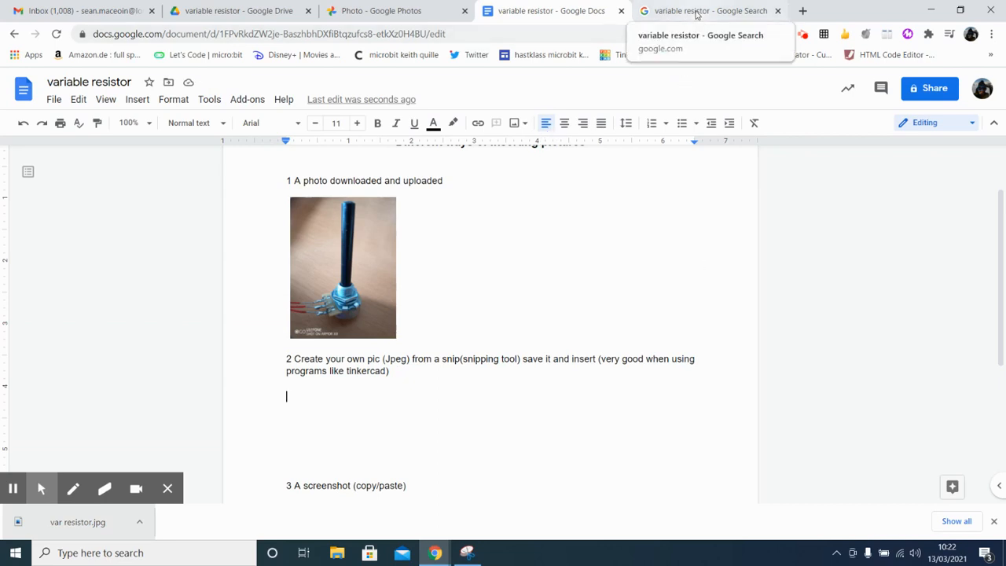
pyautogui.click(695, 14)
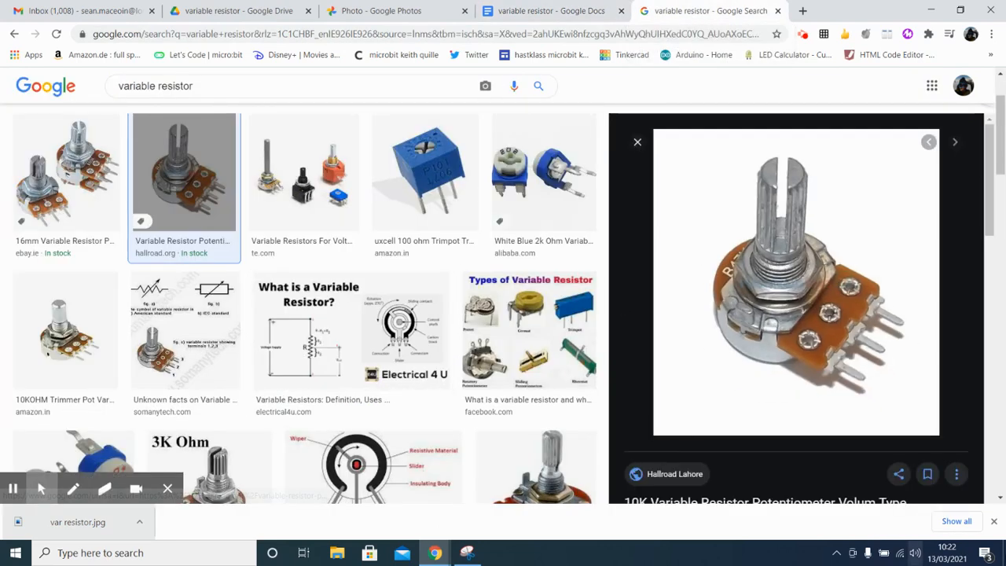
pyautogui.click(995, 522)
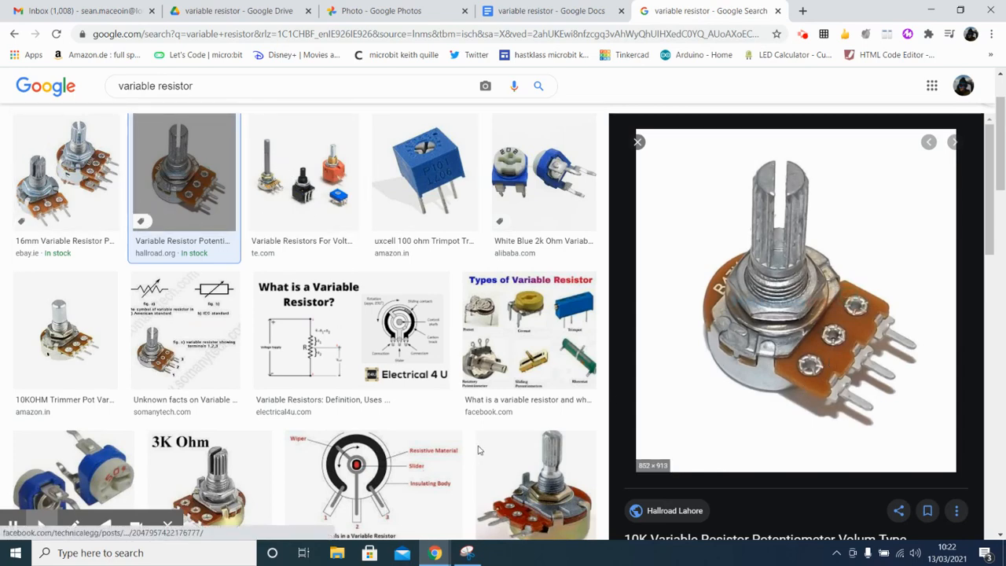
pyautogui.click(148, 554)
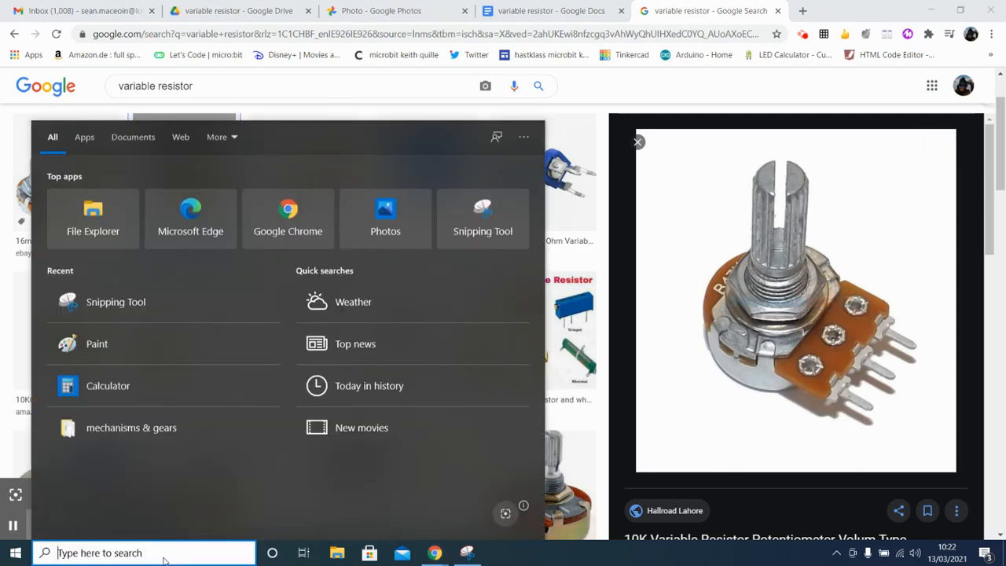
pyautogui.write('sn')
pyautogui.press('Return')
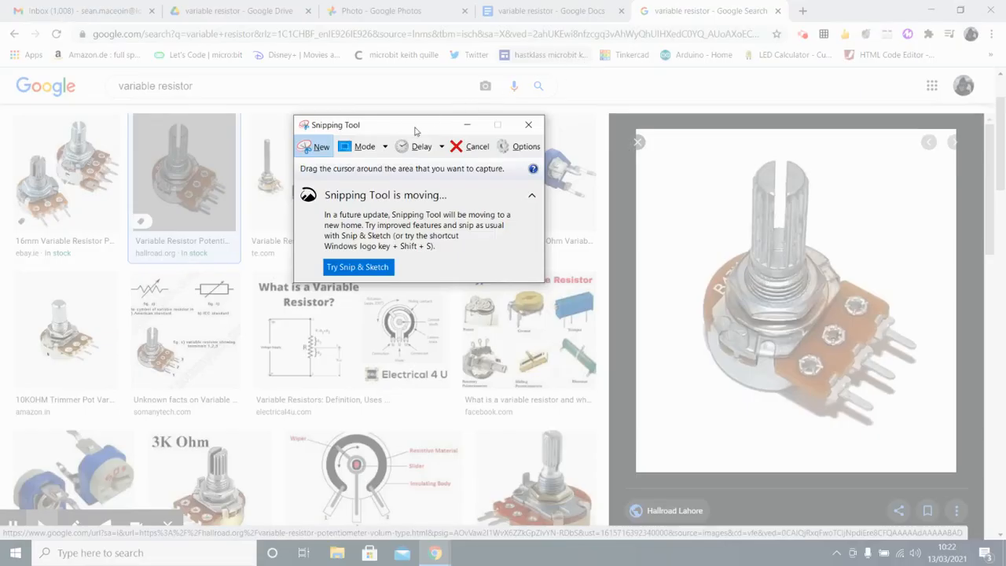
# Step: Snip the enlarged variable resistor picture from the image search results and copy the snip
pyautogui.click(320, 149)
pyautogui.moveTo(658, 153); pyautogui.dragTo(936, 431)
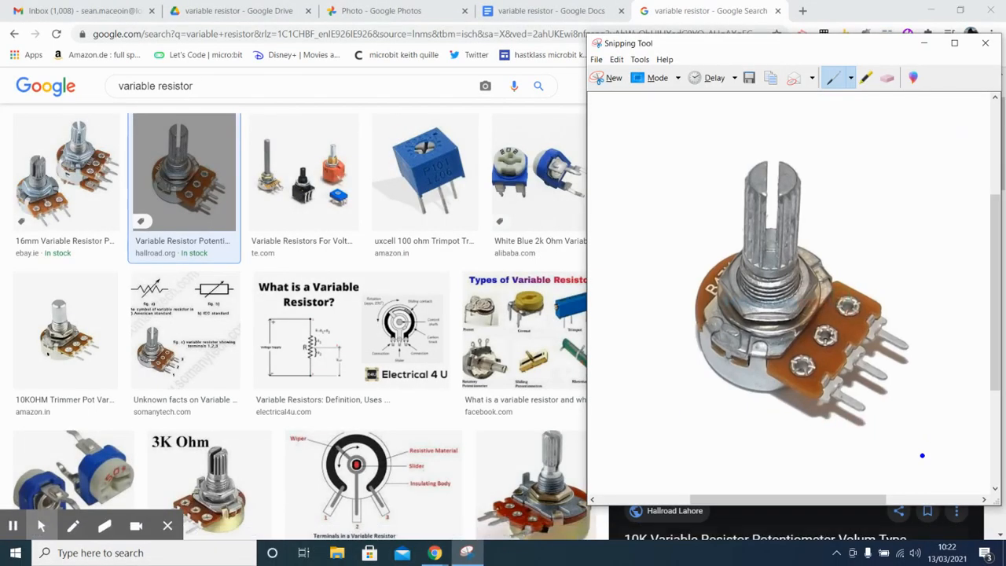
pyautogui.click(616, 60)
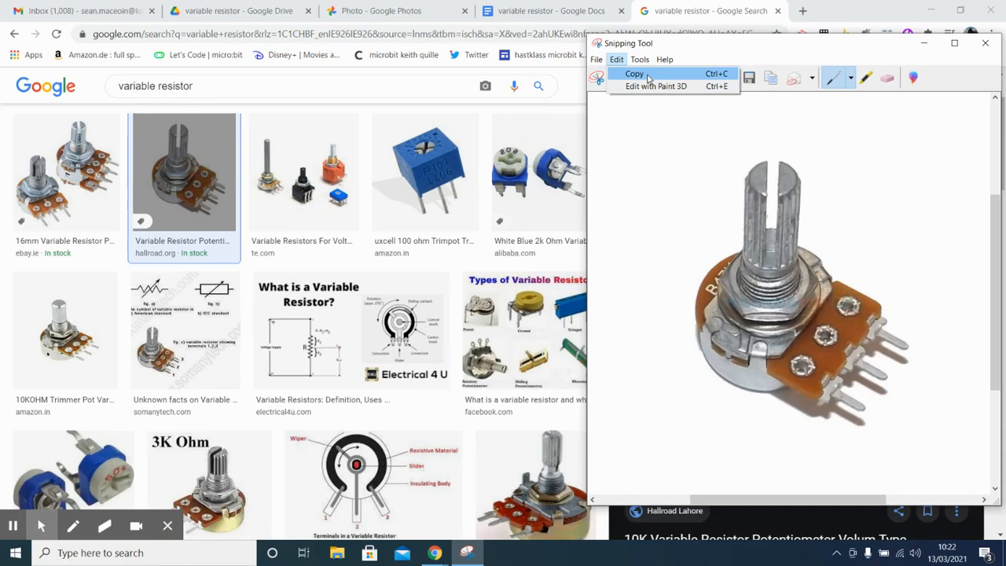
pyautogui.click(649, 75)
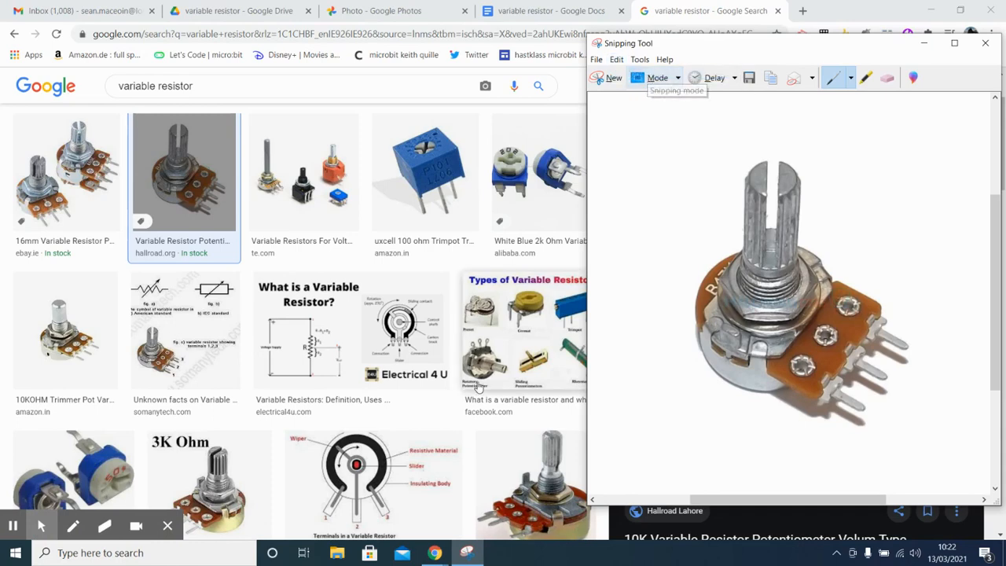
# Step: Return to the Google Docs document and paste the snip below the second heading
pyautogui.click(537, 12)
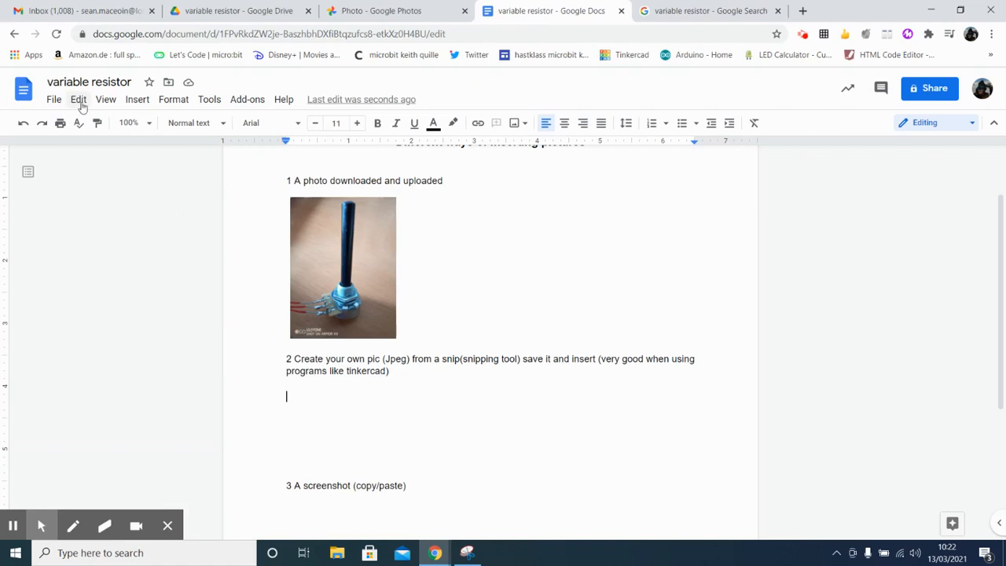
pyautogui.click(78, 100)
pyautogui.click(117, 219)
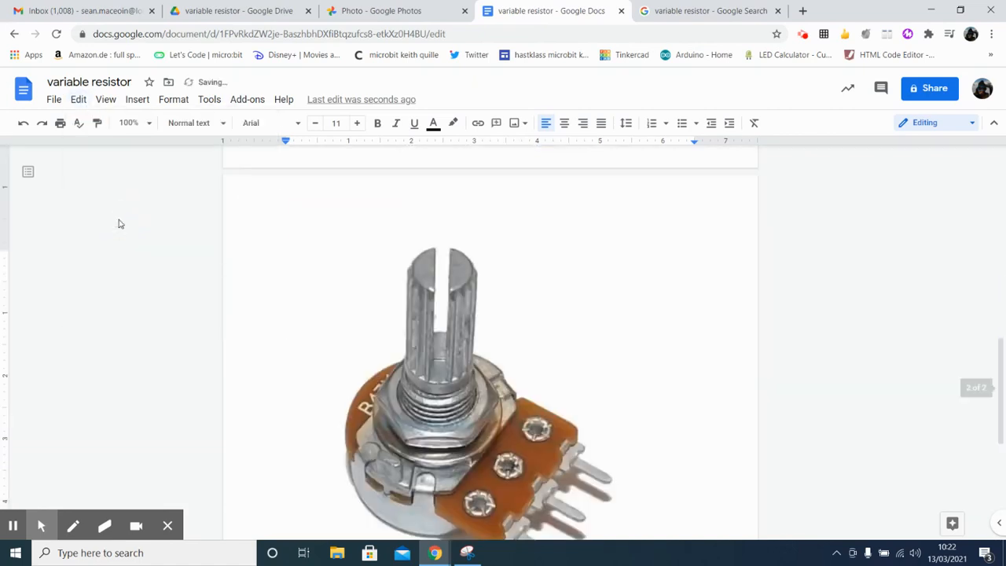
# Step: Set the pasted snip to wrap text and shrink it proportionally to about 2.5 inches wide
pyautogui.click(550, 410)
pyautogui.scroll(-2, 549, 413)
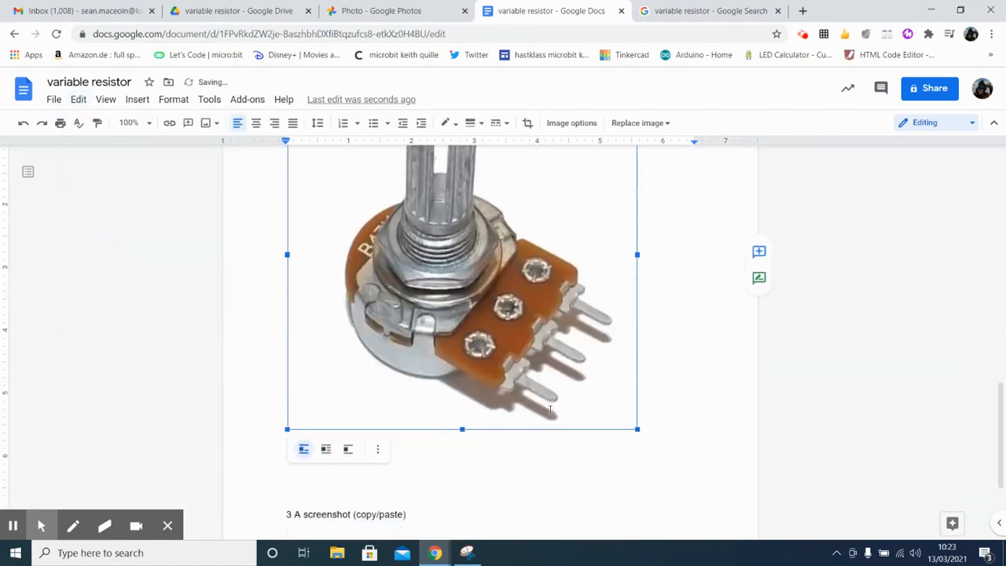
pyautogui.click(325, 425)
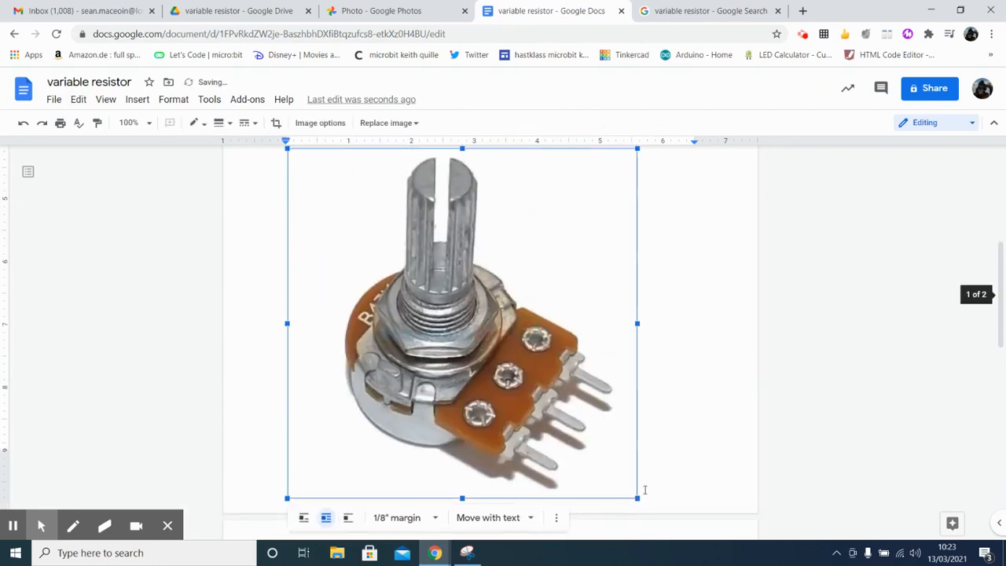
pyautogui.moveTo(636, 499); pyautogui.dragTo(446, 279)
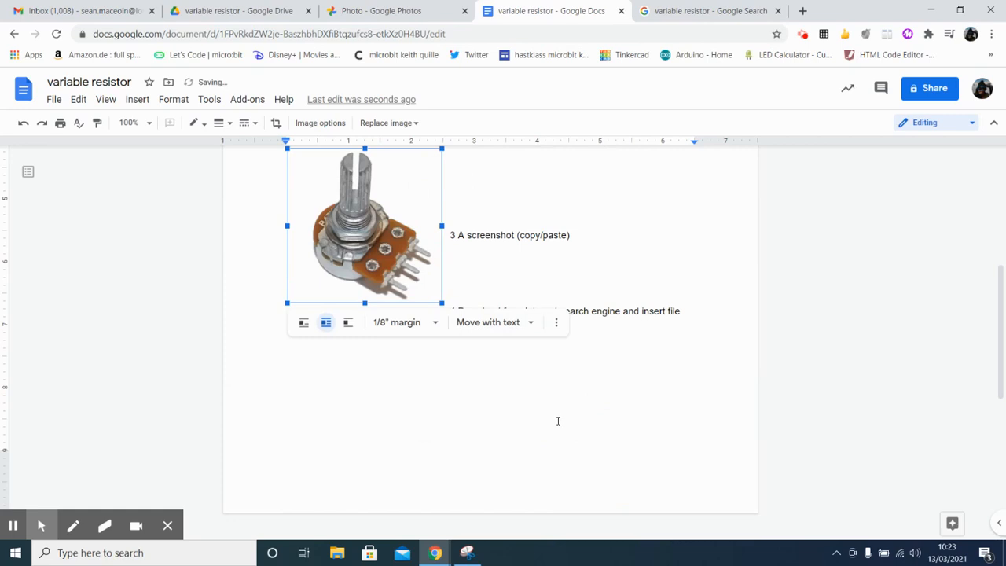
# Step: Insert blank lines before the third heading, "A screenshot (copy/paste)", to move it below the resistor snip
pyautogui.scroll(3, 558, 421)
pyautogui.click(451, 365)
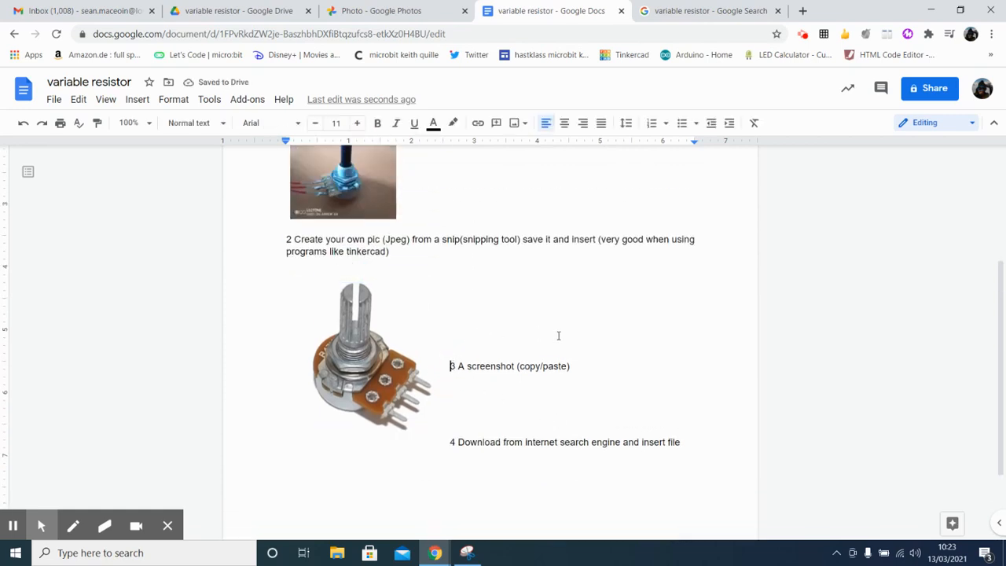
pyautogui.press('Return')
pyautogui.press('Return')
pyautogui.press('Return')
pyautogui.press('Return')
pyautogui.press('Return')
pyautogui.press('Return')
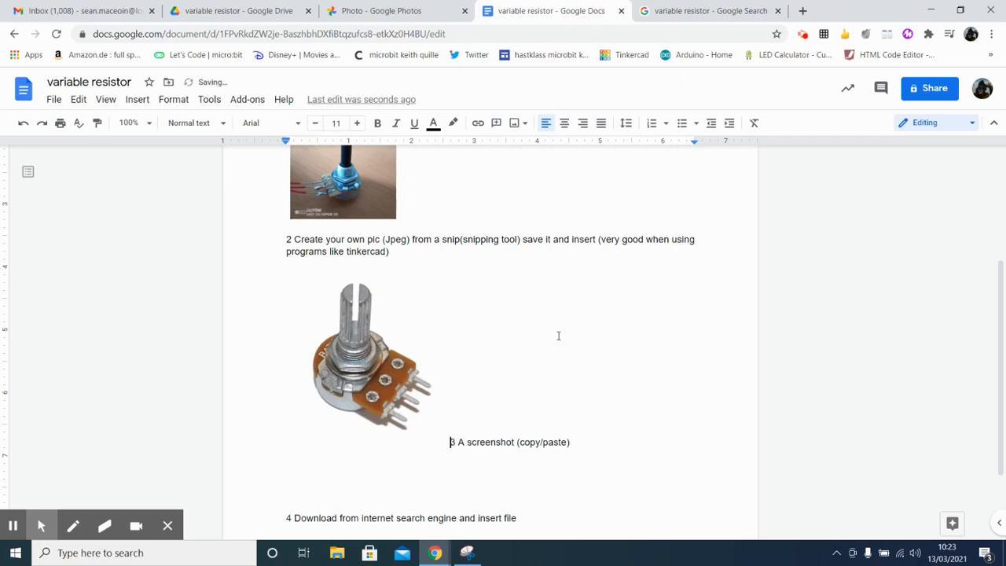
pyautogui.press('Return')
pyautogui.press('Return')
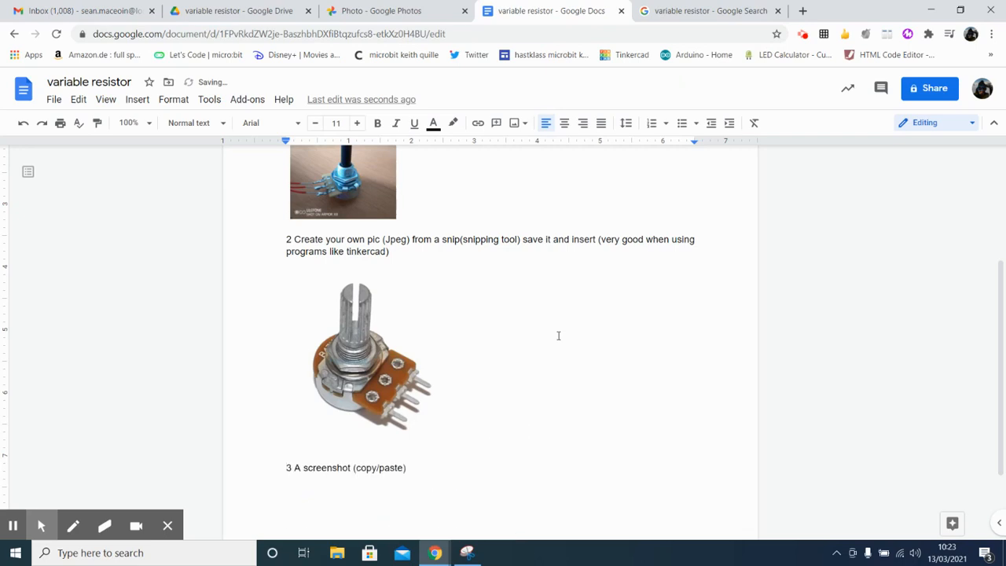
# Step: Review the resistor photo under the first heading and the snip under the second heading
pyautogui.scroll(3, 558, 337)
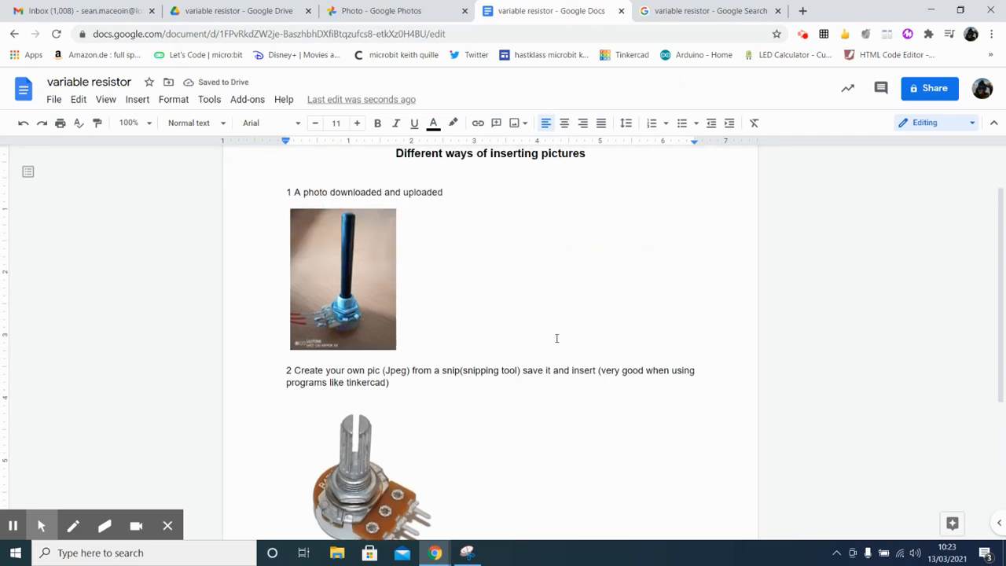
pyautogui.scroll(-3, 333, 280)
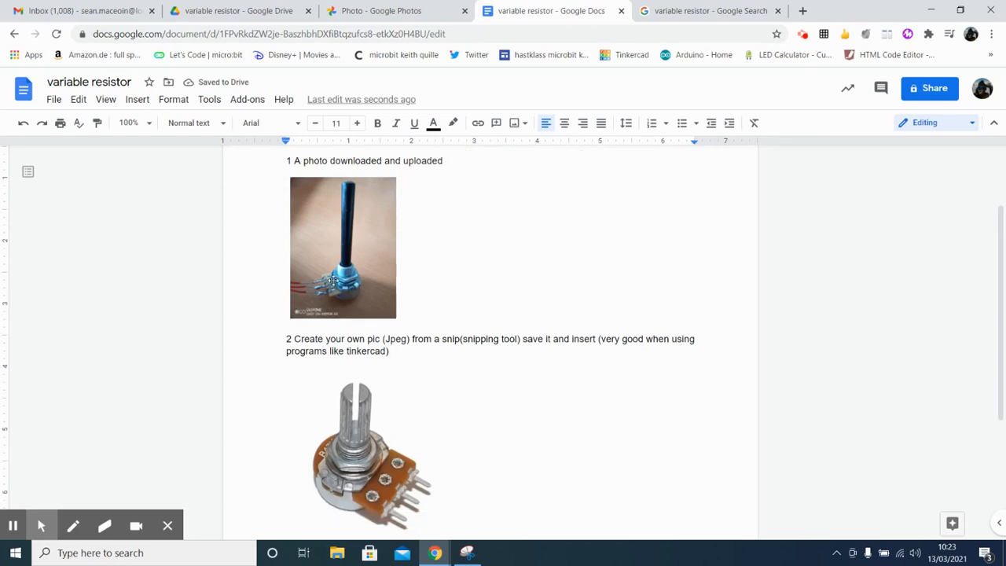
pyautogui.scroll(3, 333, 280)
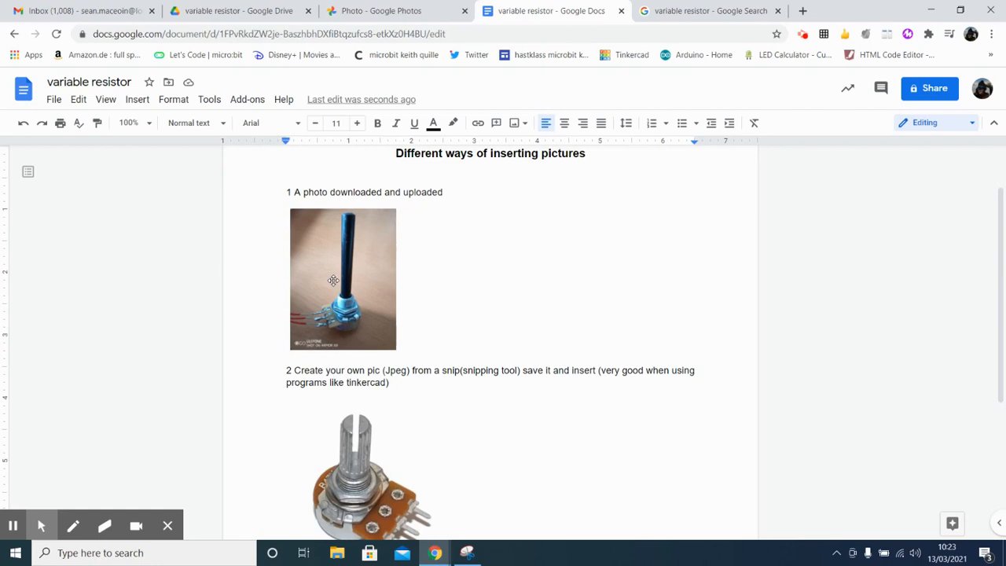
pyautogui.scroll(-3, 331, 286)
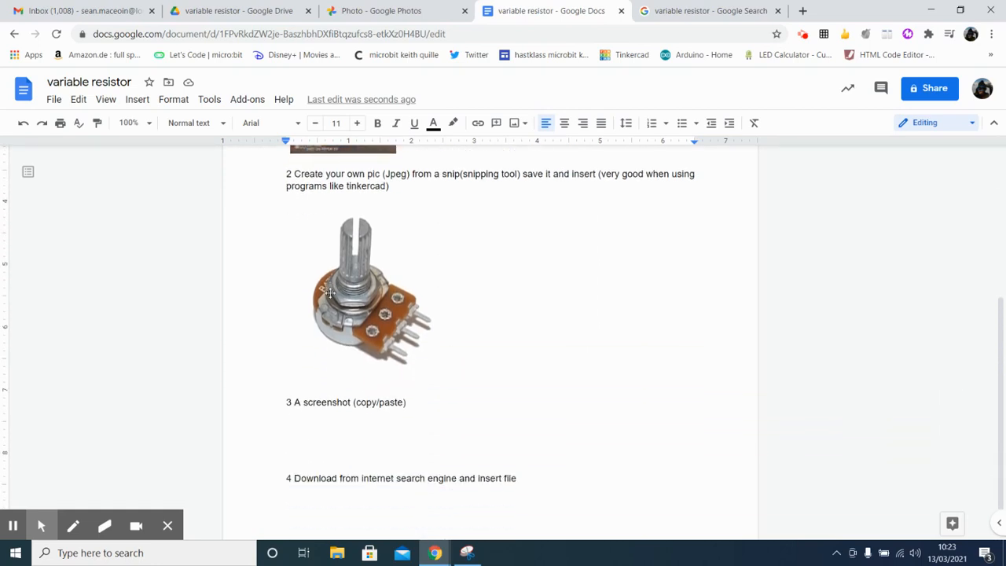
pyautogui.click(390, 325)
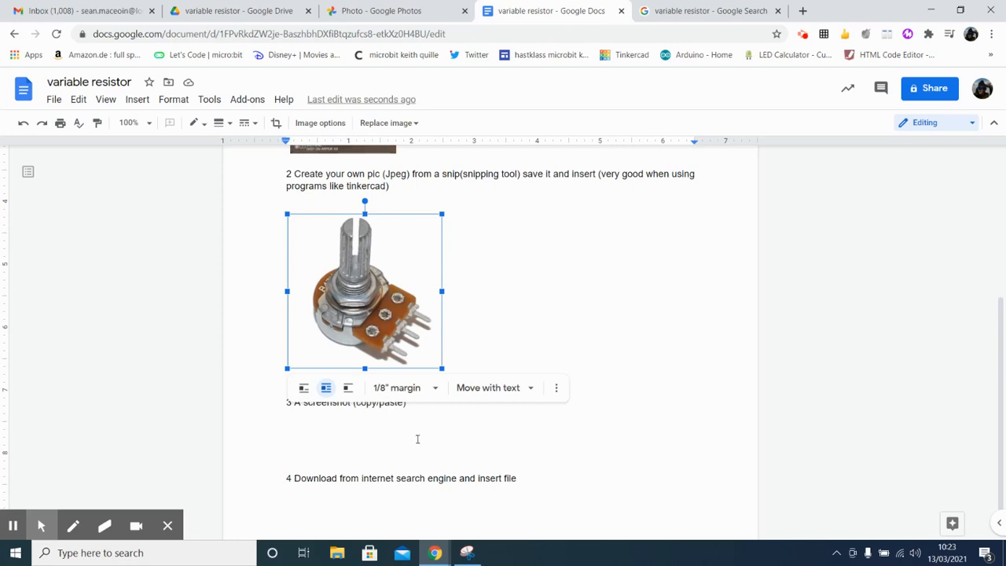
pyautogui.click(379, 434)
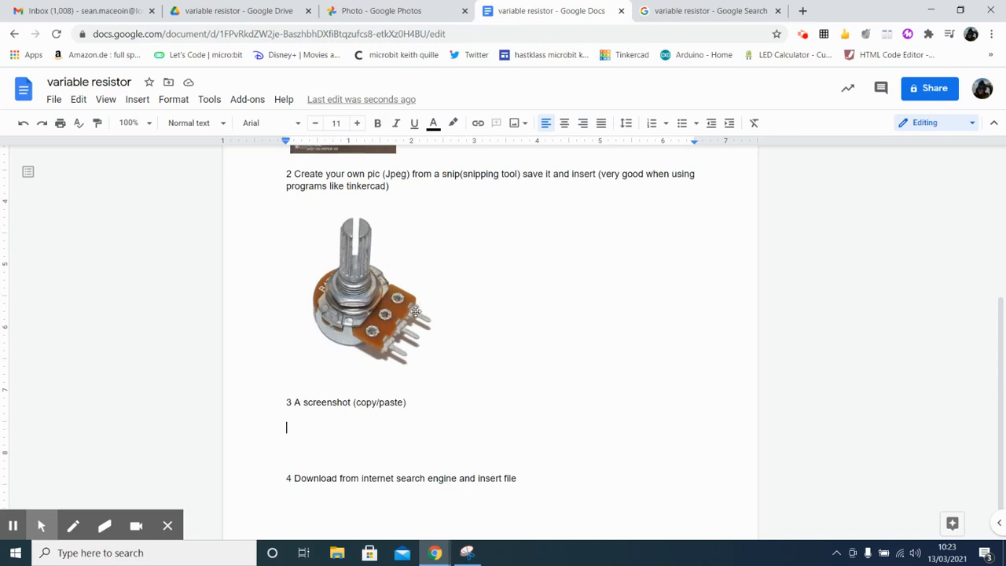
pyautogui.scroll(3, 380, 315)
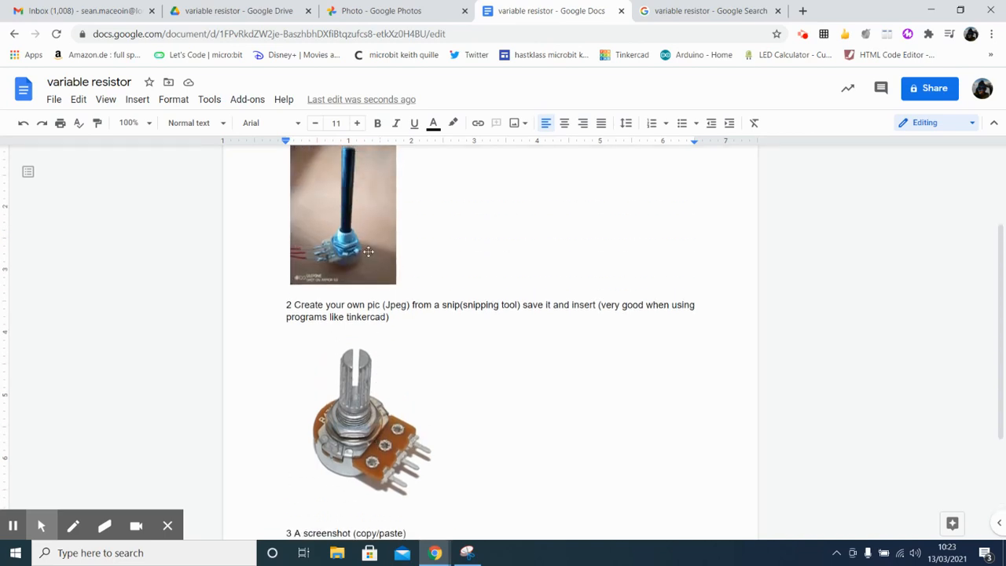
pyautogui.scroll(-3, 376, 366)
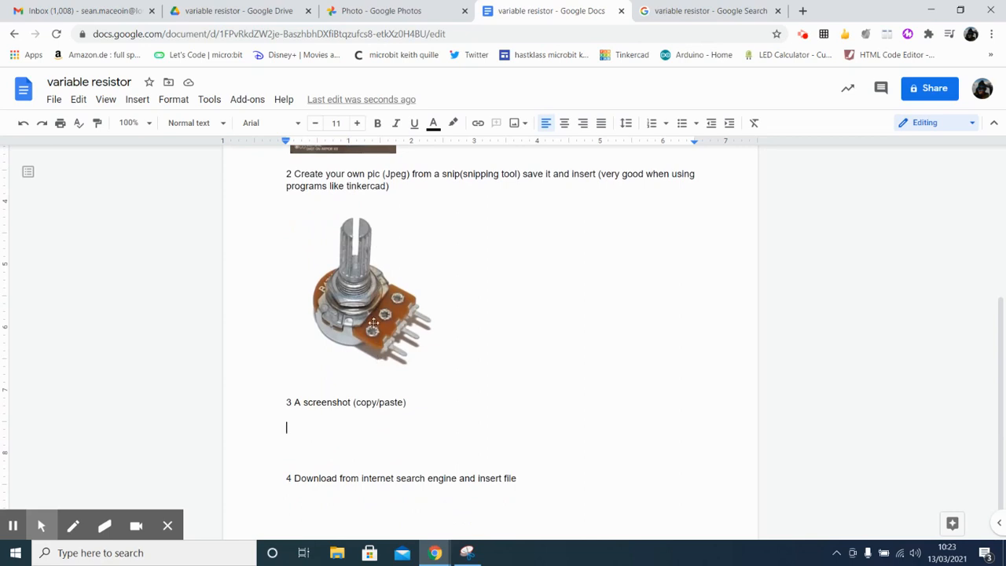
# Step: Add extra blank space between the third and fourth headings, with the text cursor below the third heading
pyautogui.click(405, 340)
pyautogui.click(356, 446)
pyautogui.scroll(-1, 443, 382)
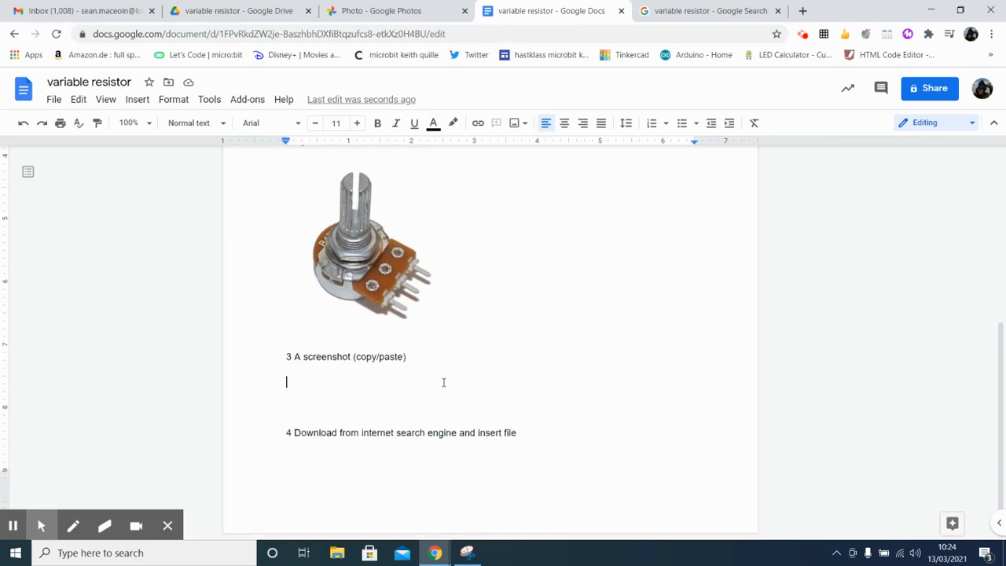
pyautogui.press('Return')
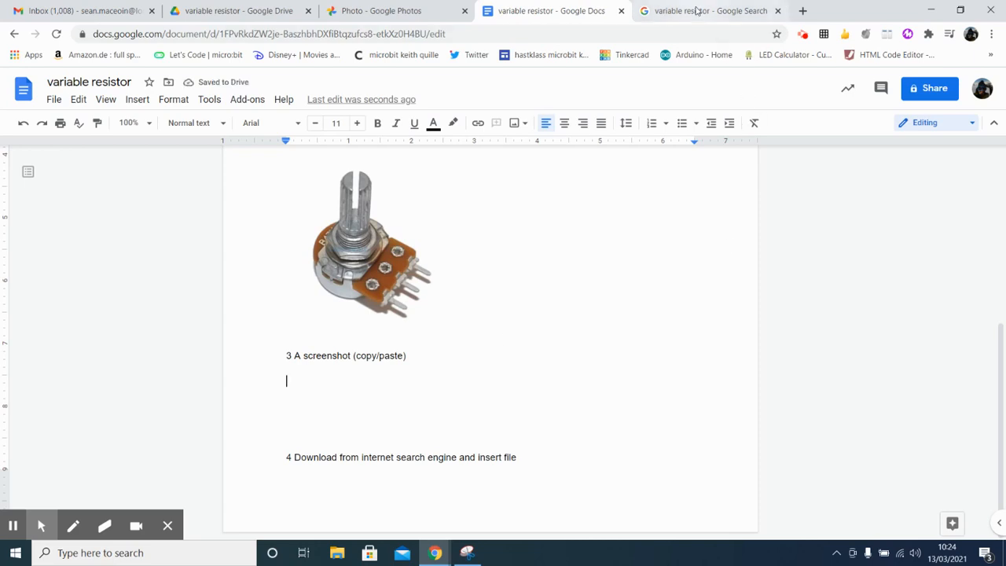
# Step: Capture a full-screen screenshot of the variable resistor image search results and paste it under the third heading in the document
pyautogui.click(700, 11)
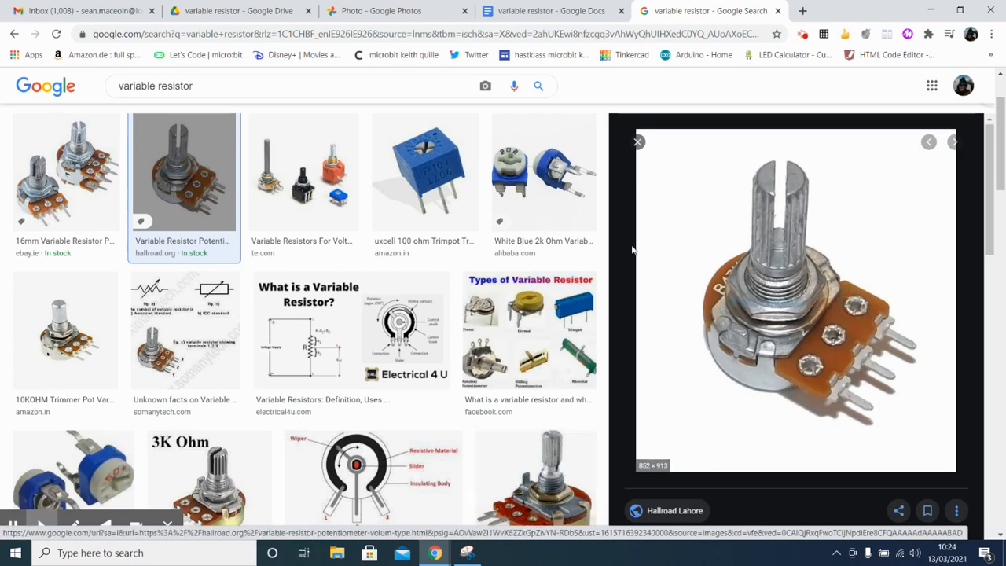
pyautogui.click(535, 10)
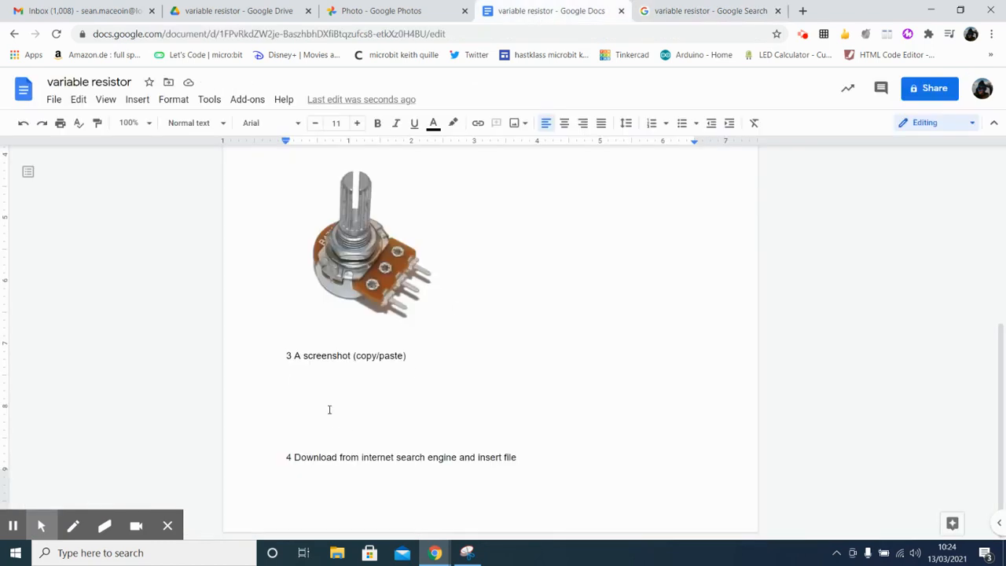
pyautogui.click(77, 101)
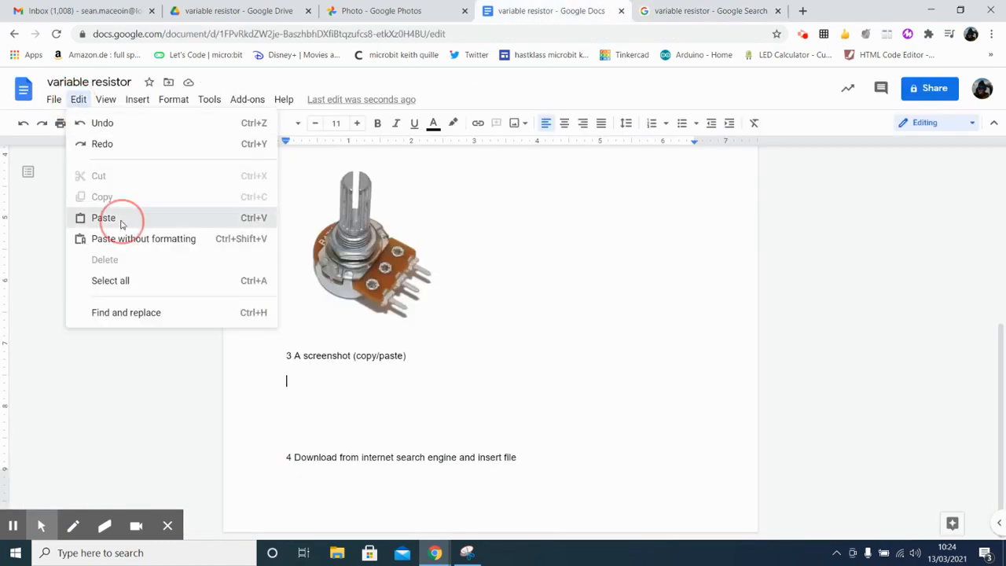
pyautogui.click(121, 221)
# Step: Shrink the pasted screenshot proportionally to about 3.8 inches wide and set it to wrap text
pyautogui.click(609, 442)
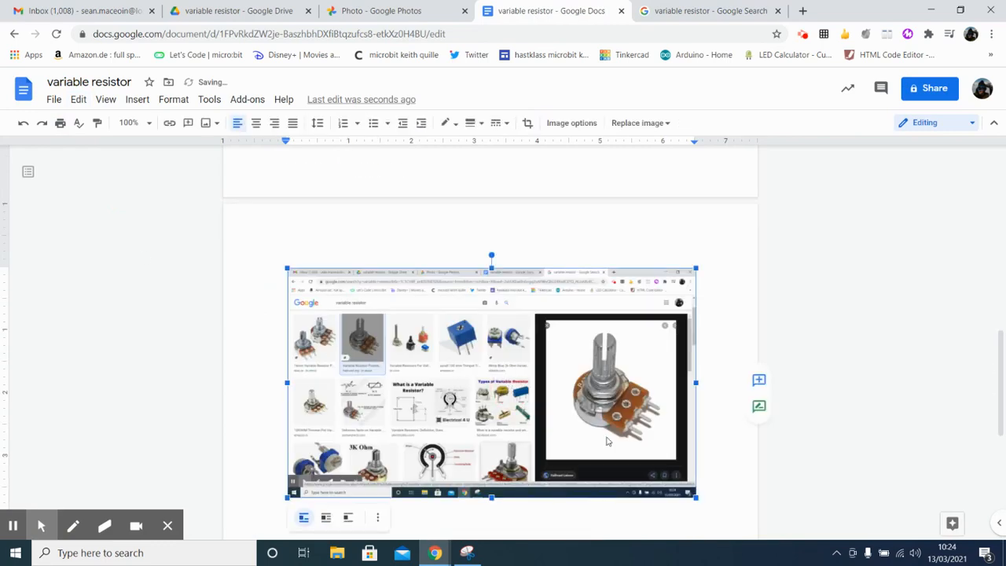
pyautogui.moveTo(697, 497); pyautogui.dragTo(526, 400)
pyautogui.click(326, 422)
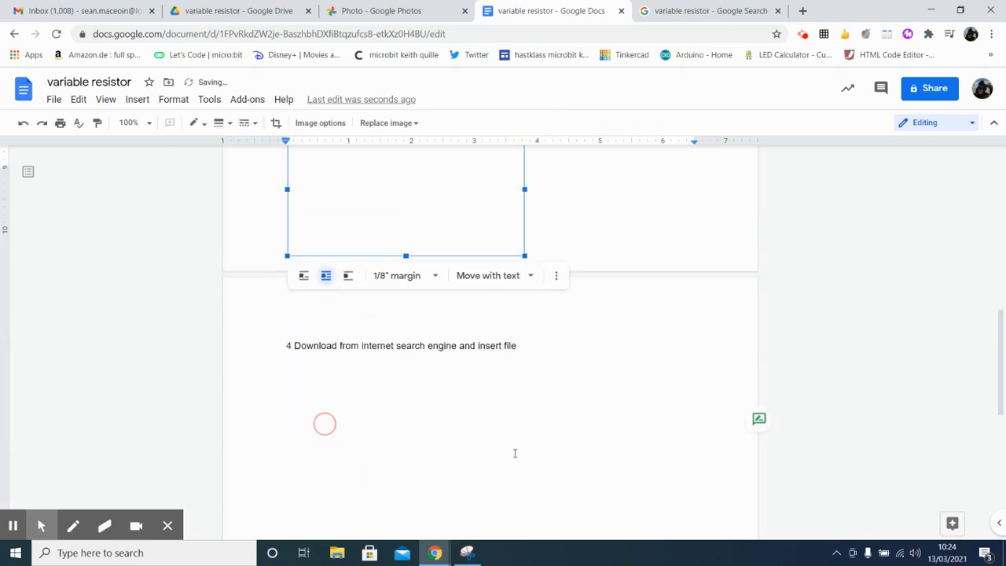
# Step: Insert blank lines before the third heading to push it and its screenshot onto the second page
pyautogui.scroll(3, 615, 463)
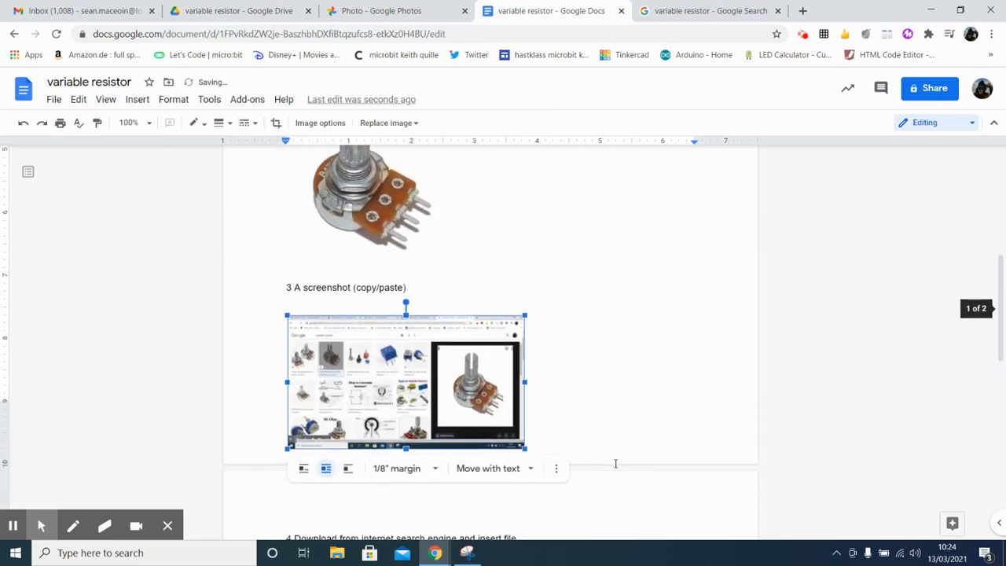
pyautogui.click(283, 353)
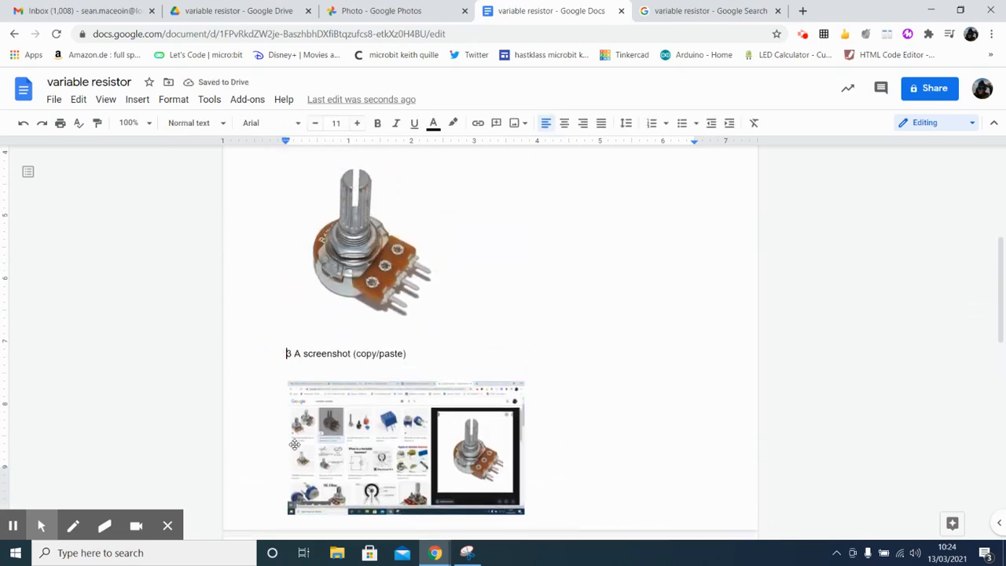
pyautogui.press('Return')
pyautogui.press('Return')
pyautogui.press('Return')
pyautogui.press('Return')
pyautogui.press('Return')
pyautogui.press('Return')
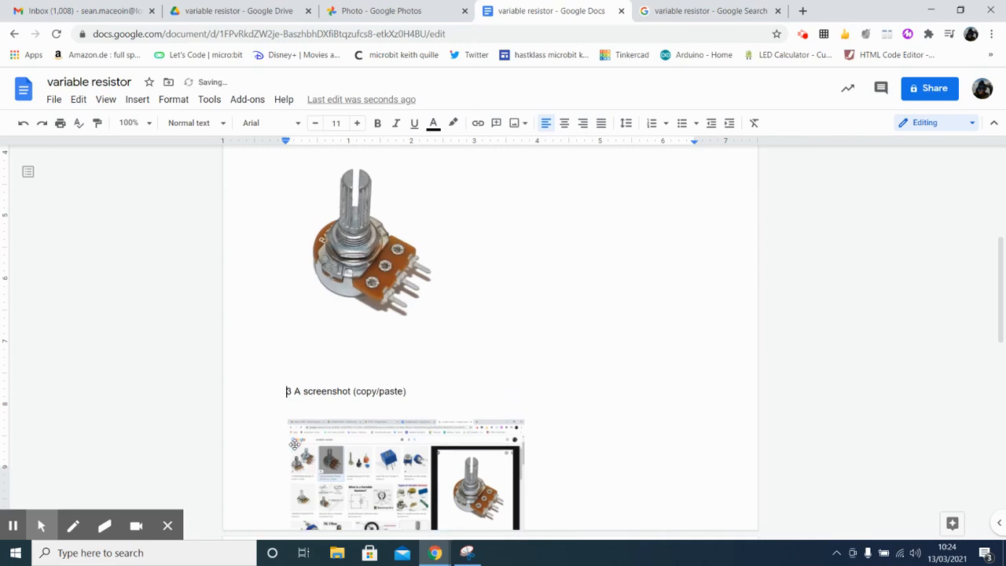
pyautogui.press('Return')
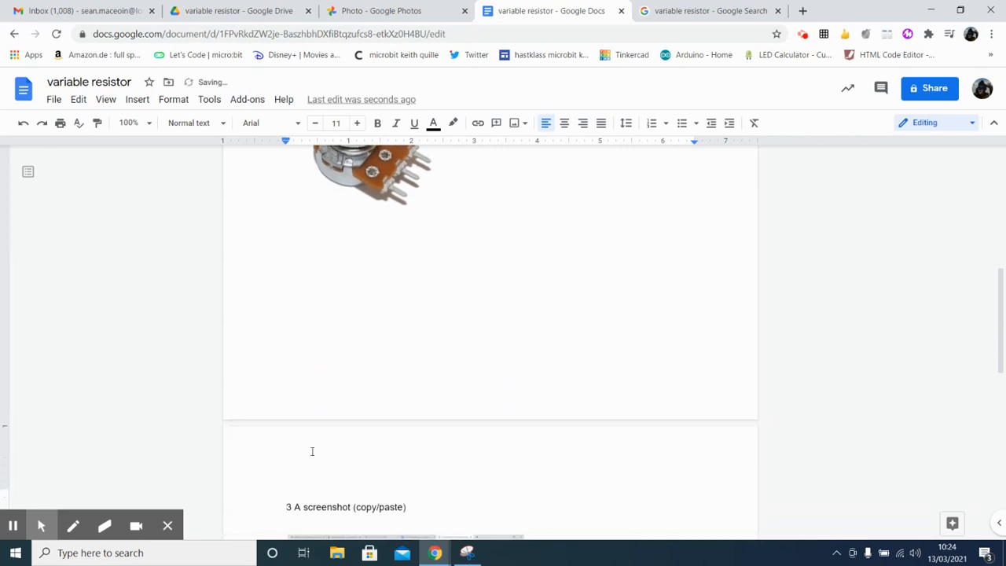
# Step: Insert blank lines before the fourth heading to push it from beside the pasted screenshot to below it
pyautogui.scroll(-3, 665, 488)
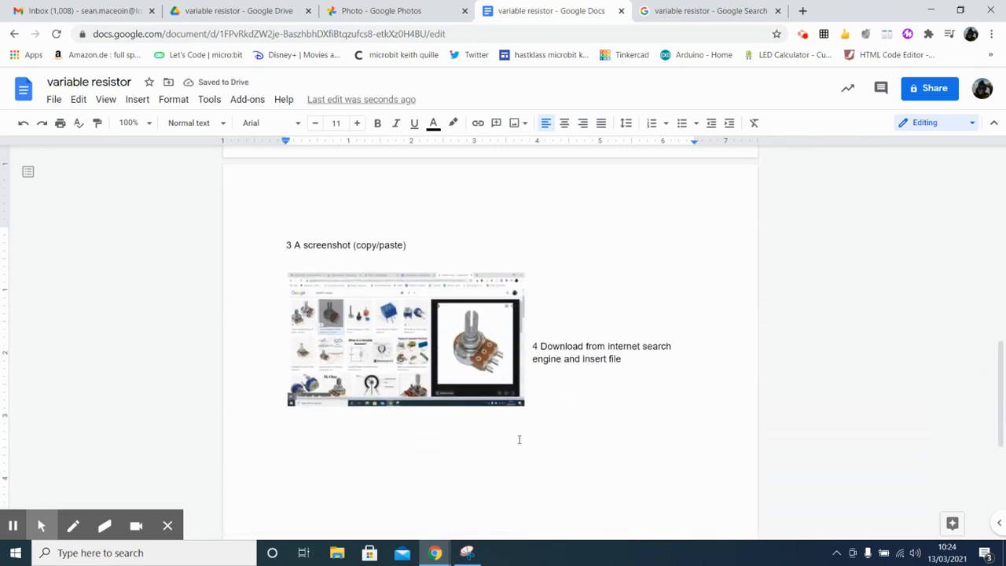
pyautogui.click(533, 346)
pyautogui.press('Return')
pyautogui.press('Return')
pyautogui.press('Return')
pyautogui.press('Return')
pyautogui.press('Return')
pyautogui.press('Return')
pyautogui.press('Return')
pyautogui.press('Return')
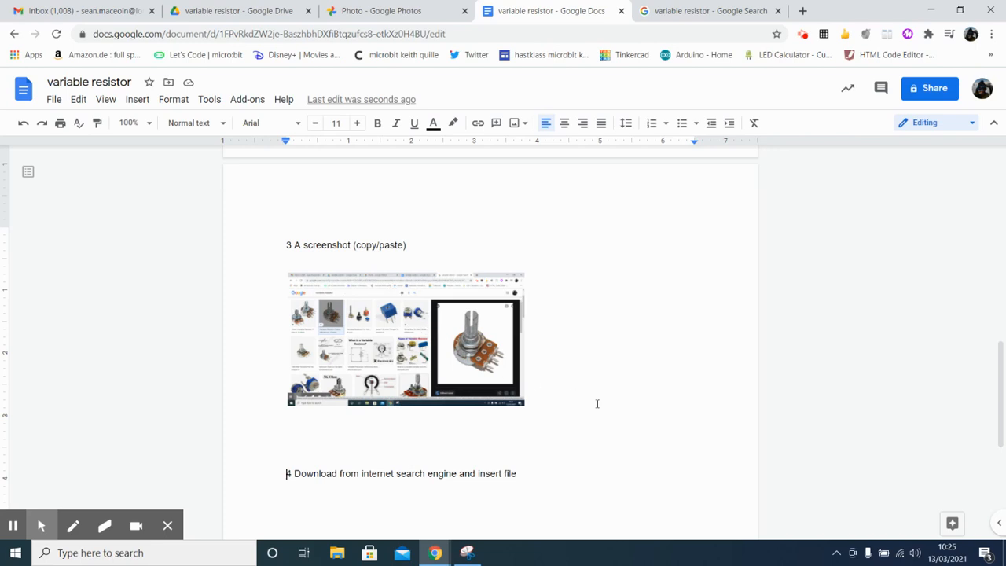
# Step: Add an empty line directly below the fourth heading for its picture
pyautogui.scroll(10, 586, 427)
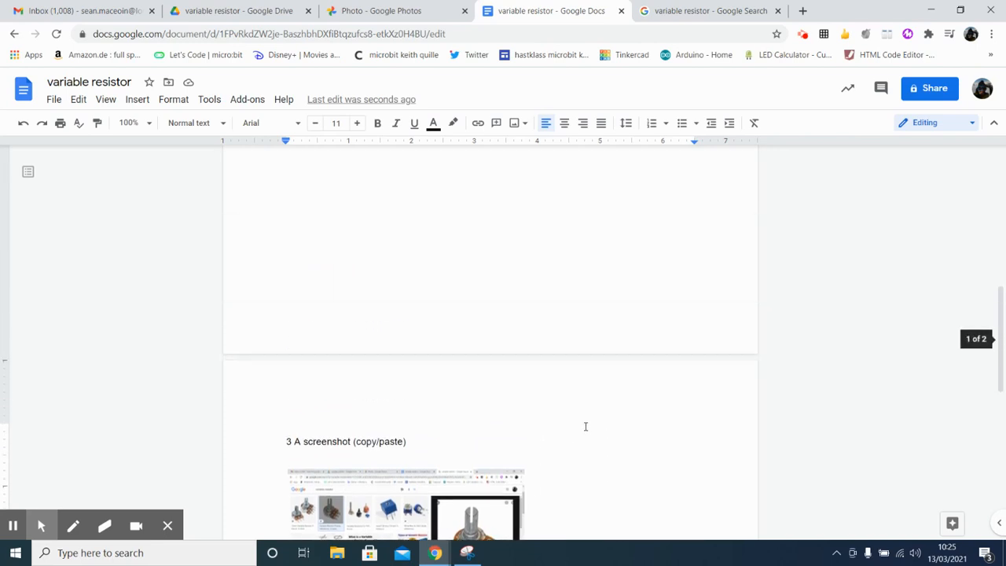
pyautogui.scroll(2, 510, 412)
pyautogui.scroll(-5, 509, 412)
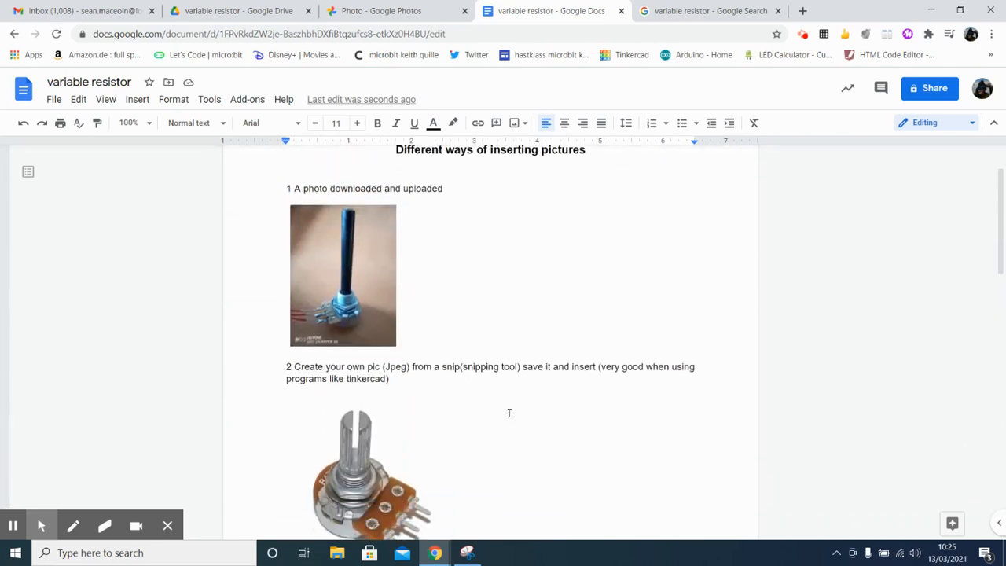
pyautogui.scroll(-4, 509, 412)
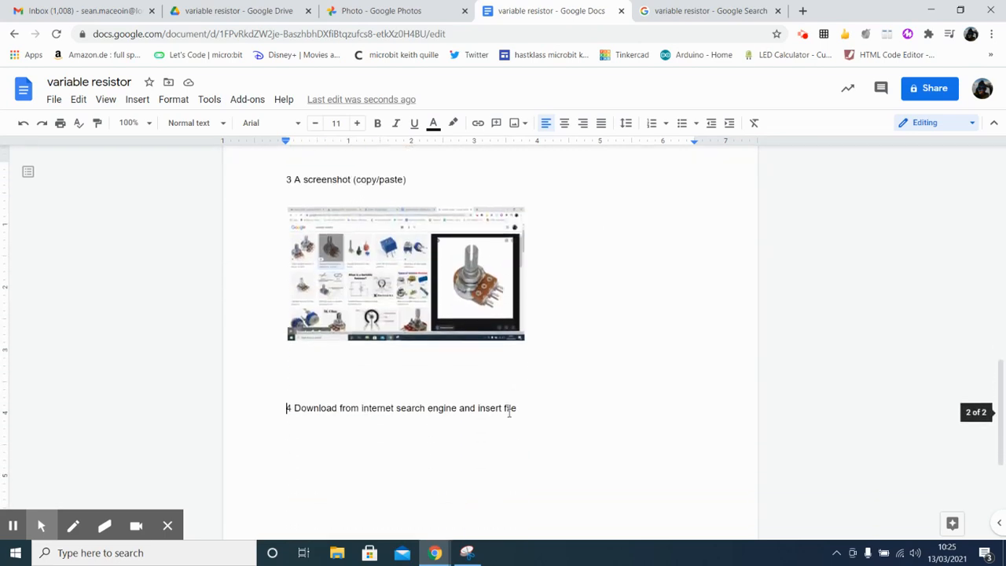
pyautogui.click(539, 409)
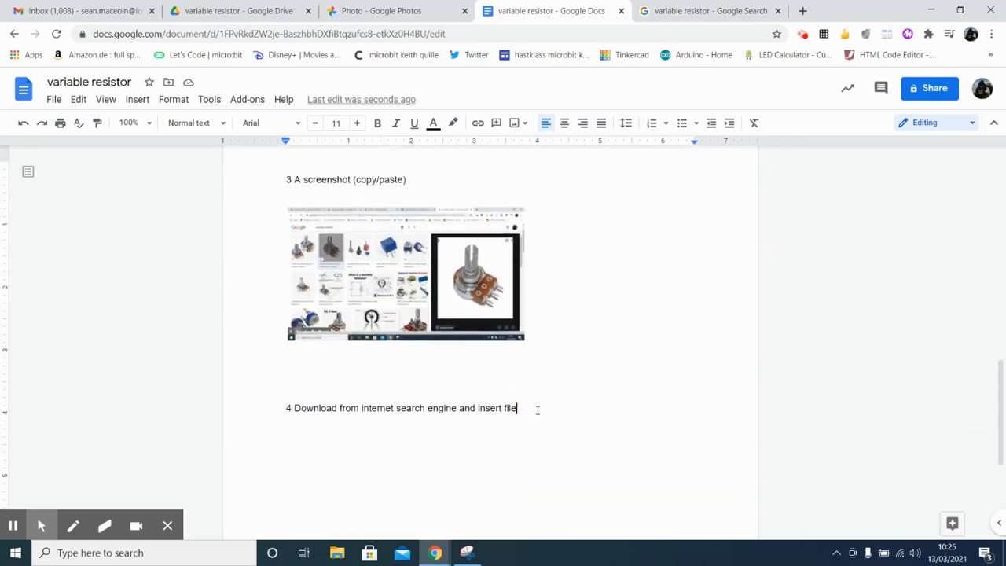
pyautogui.press('Return')
# Step: Save the enlarged variable resistor image from the Google search results to the Desktop as the JPEG Variable_Resistor_Potentiometer_Volum
pyautogui.click(687, 12)
pyautogui.rightClick(718, 271)
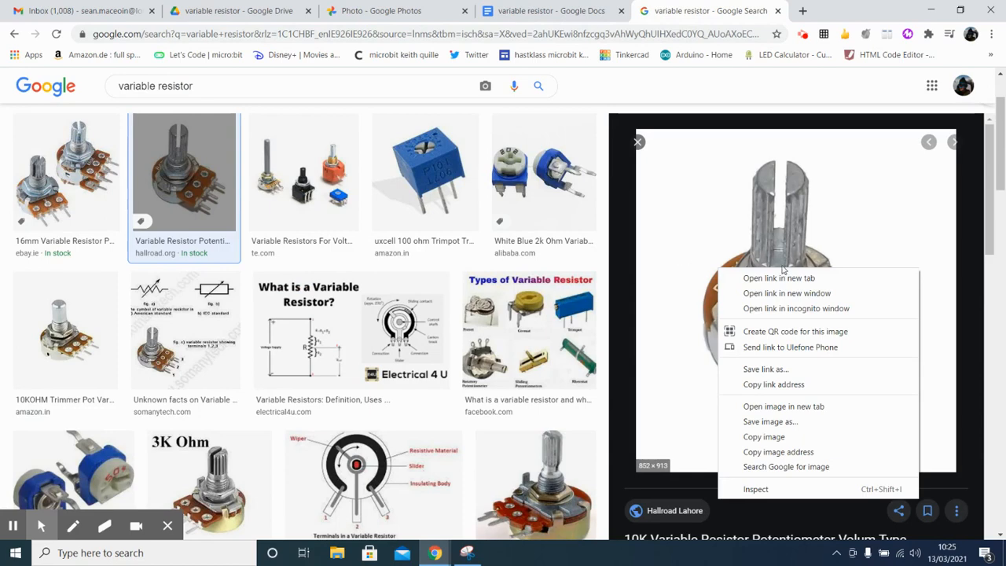
pyautogui.click(813, 425)
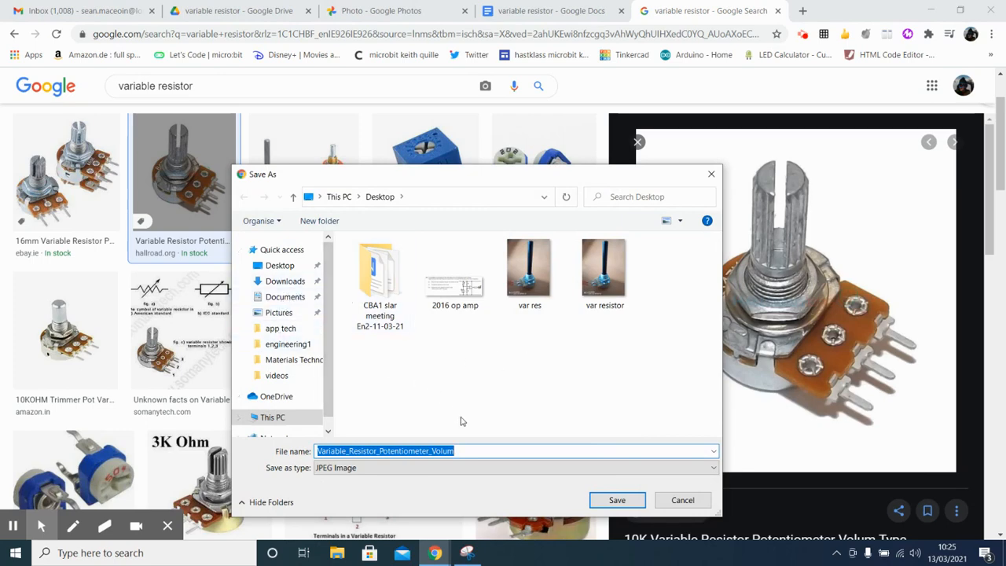
pyautogui.click(605, 500)
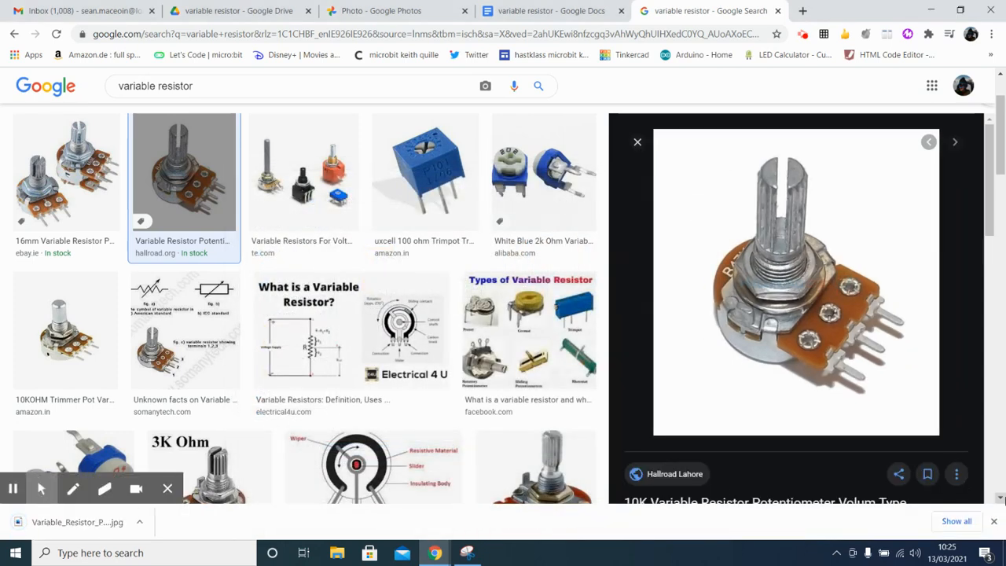
pyautogui.click(994, 524)
# Step: Insert the downloaded variable resistor picture from the desktop into the Google Docs document, below the fourth heading
pyautogui.click(535, 10)
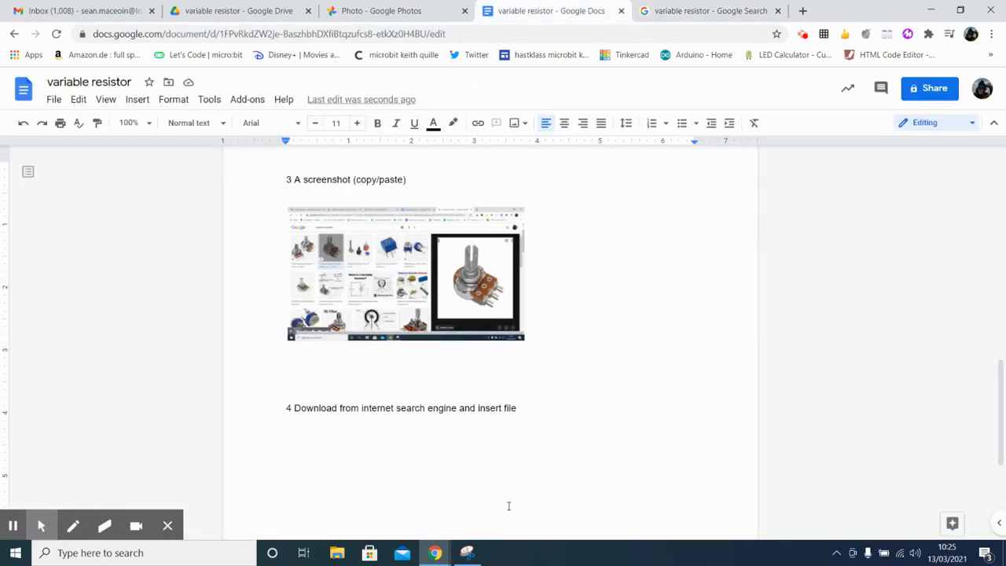
pyautogui.click(337, 555)
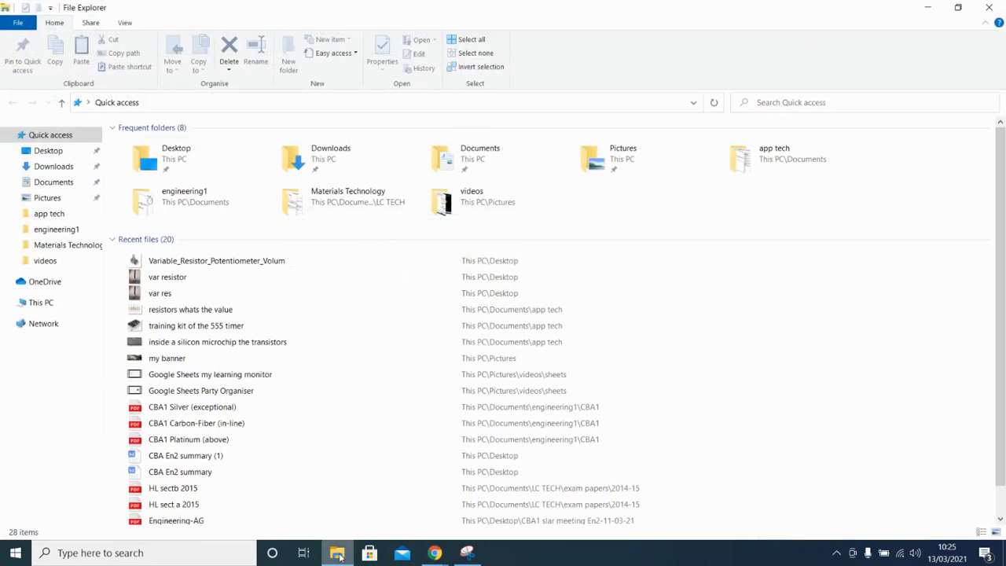
pyautogui.click(927, 7)
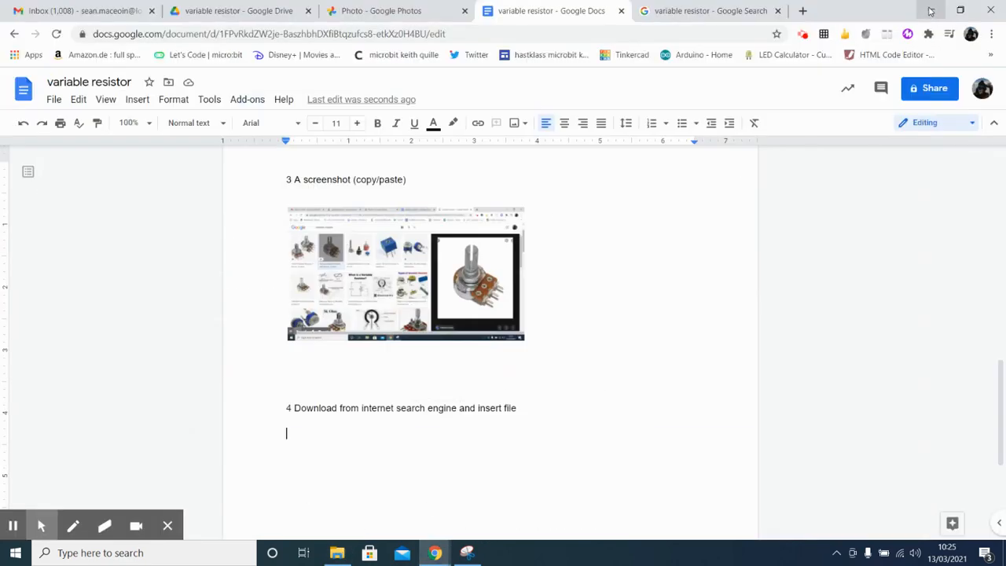
pyautogui.click(931, 11)
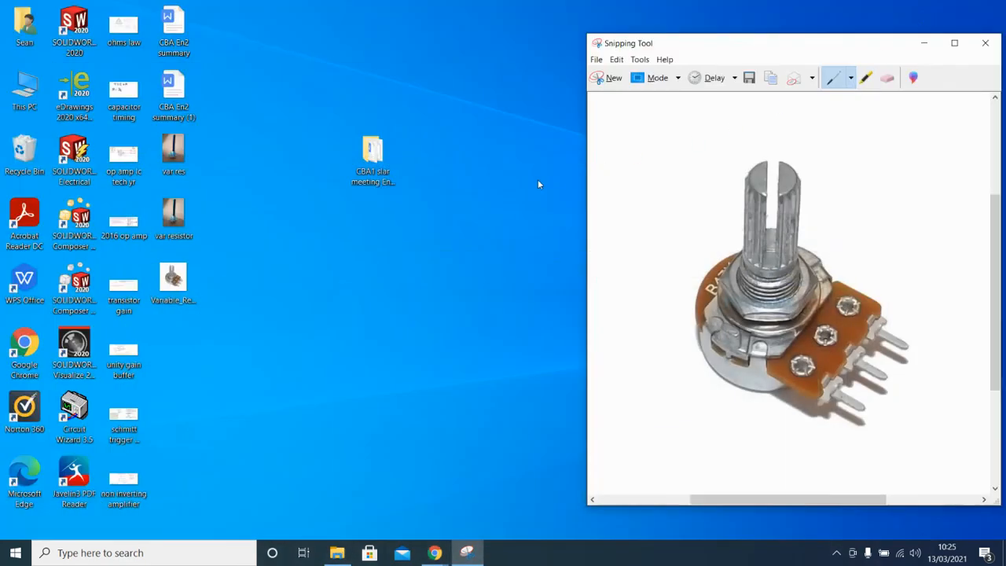
pyautogui.moveTo(180, 280); pyautogui.dragTo(331, 447)
pyautogui.moveTo(435, 553)
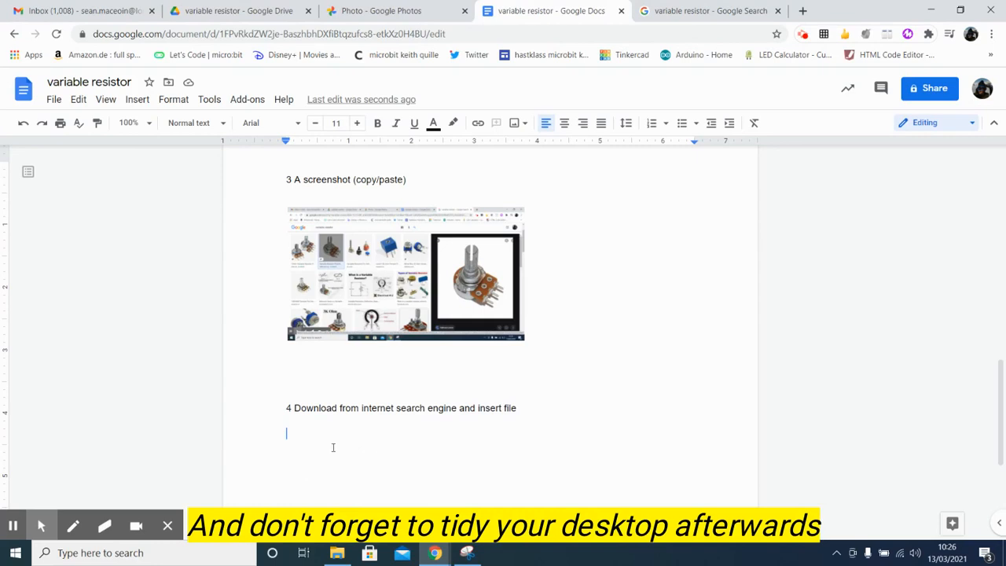
pyautogui.click(542, 390)
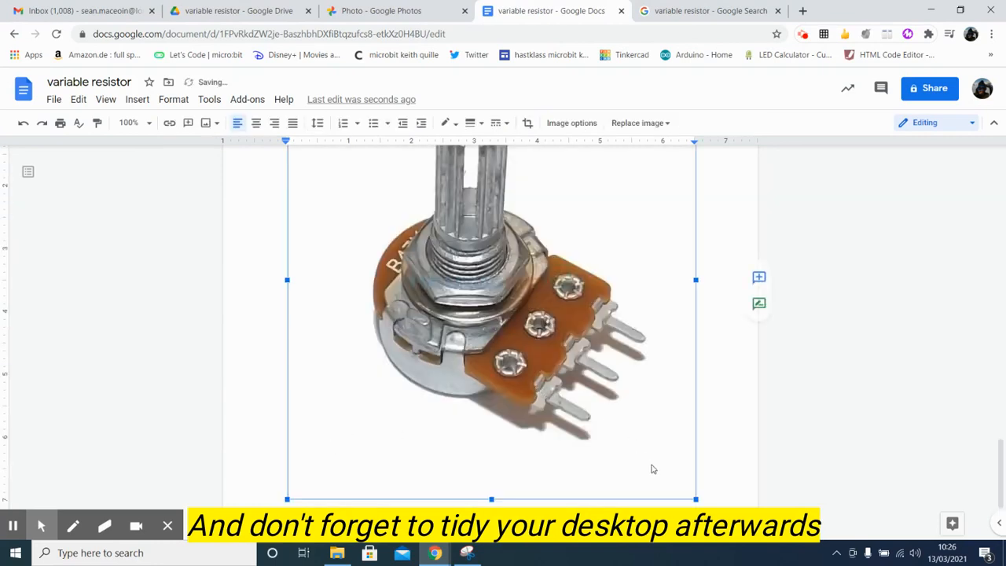
# Step: Shrink the inserted picture proportionally to about 2.6 inches wide, set it to wrap text and deselect it
pyautogui.moveTo(691, 493); pyautogui.dragTo(448, 234)
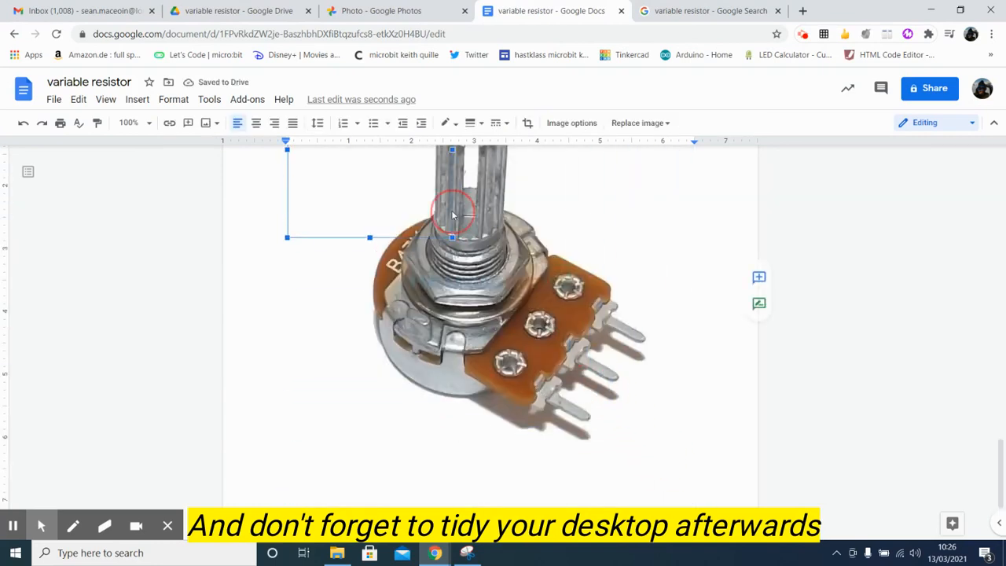
pyautogui.scroll(5, 520, 337)
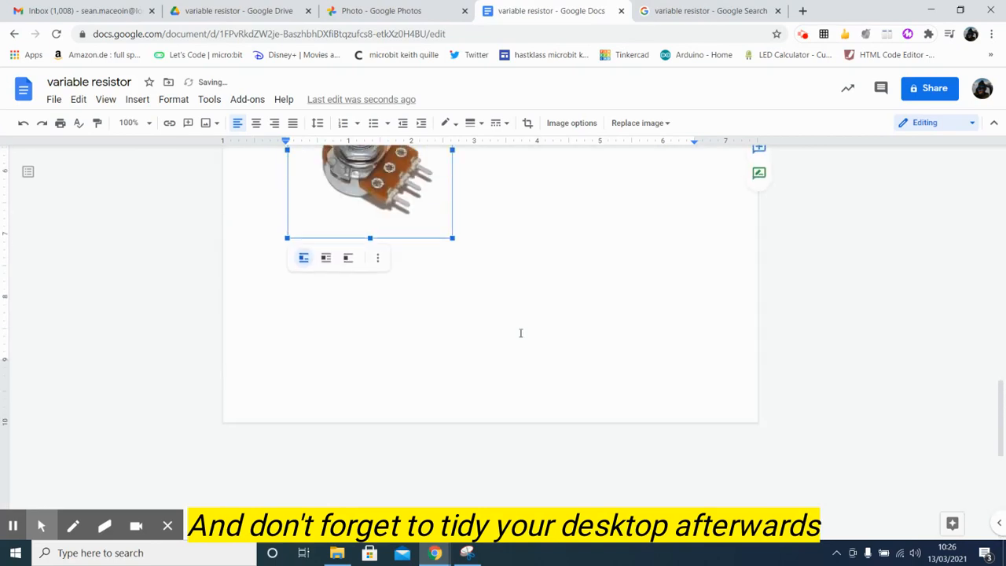
pyautogui.scroll(-1, 399, 425)
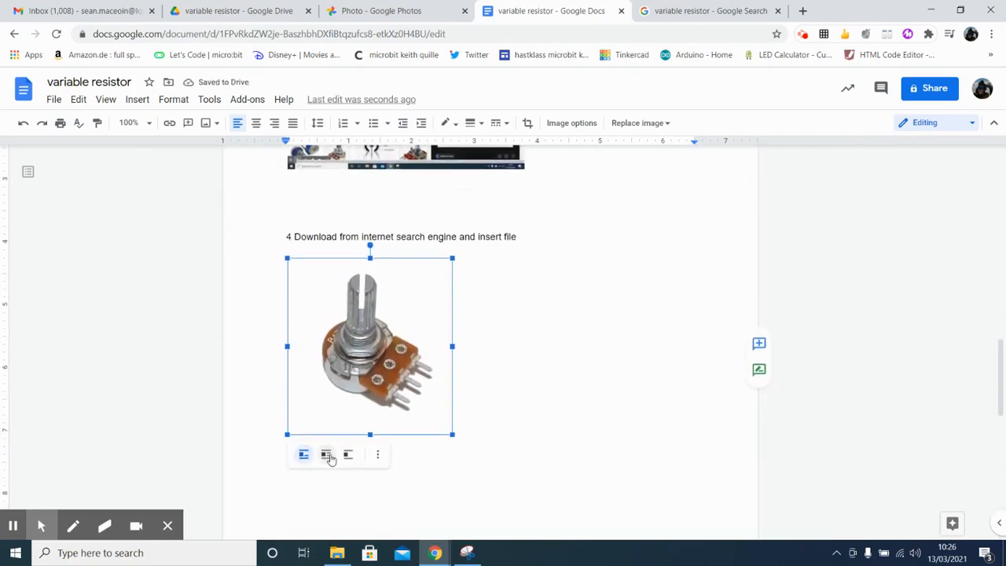
pyautogui.click(326, 454)
pyautogui.click(571, 409)
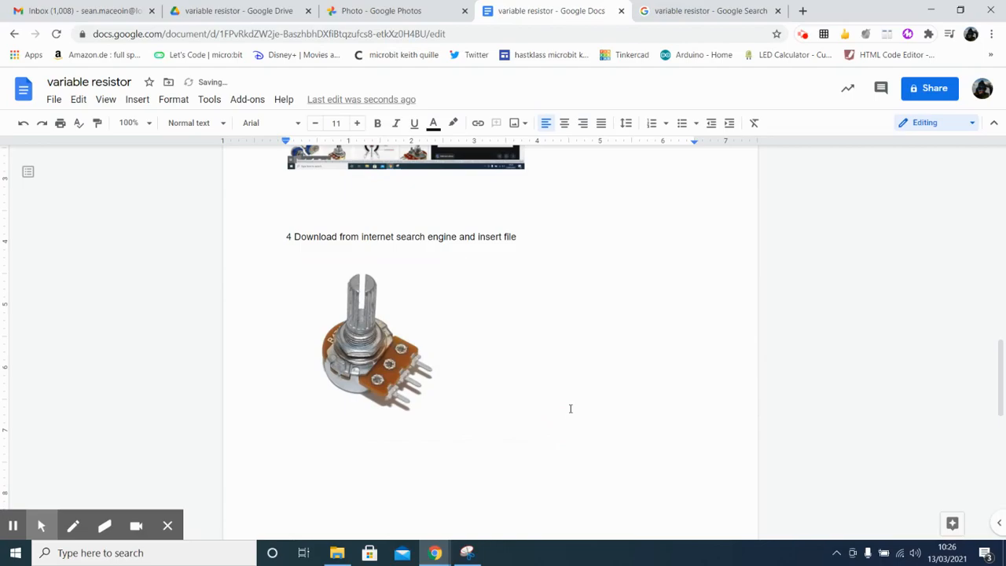